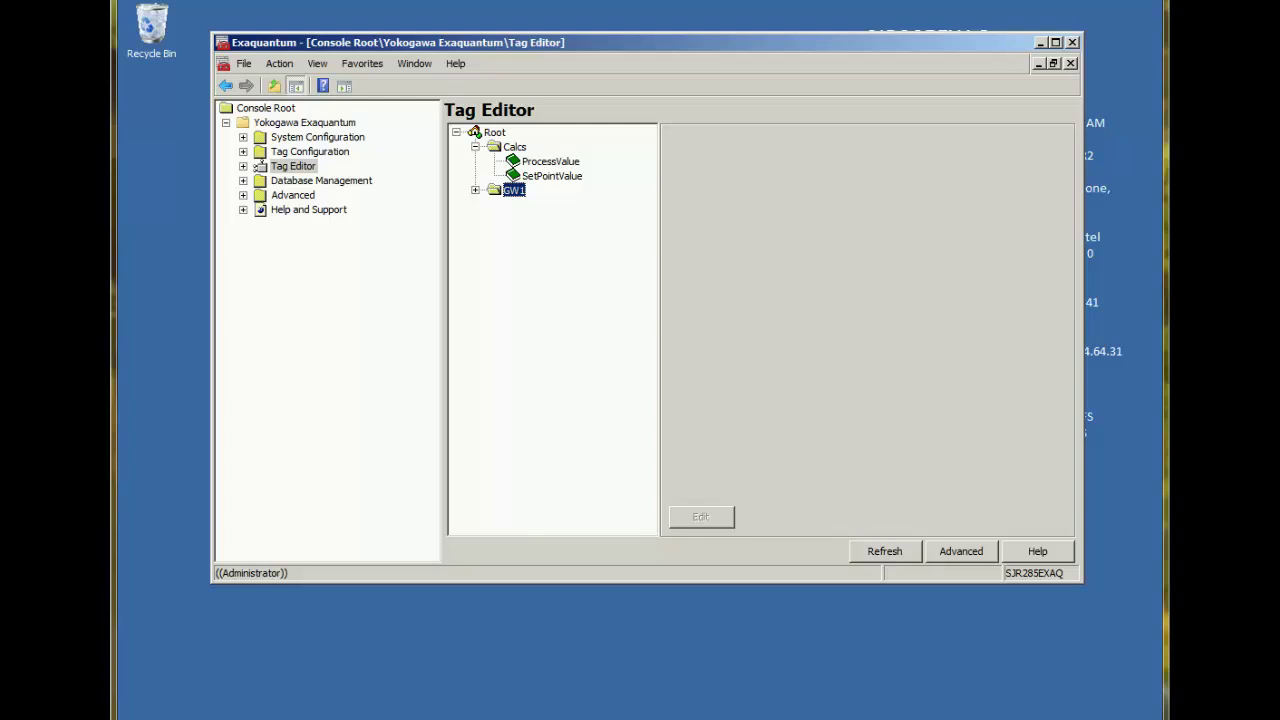
Add a calculated tag named 'deviation' in the Calcs folder and open its Expression Editor.
click(516, 148)
right_click(518, 152)
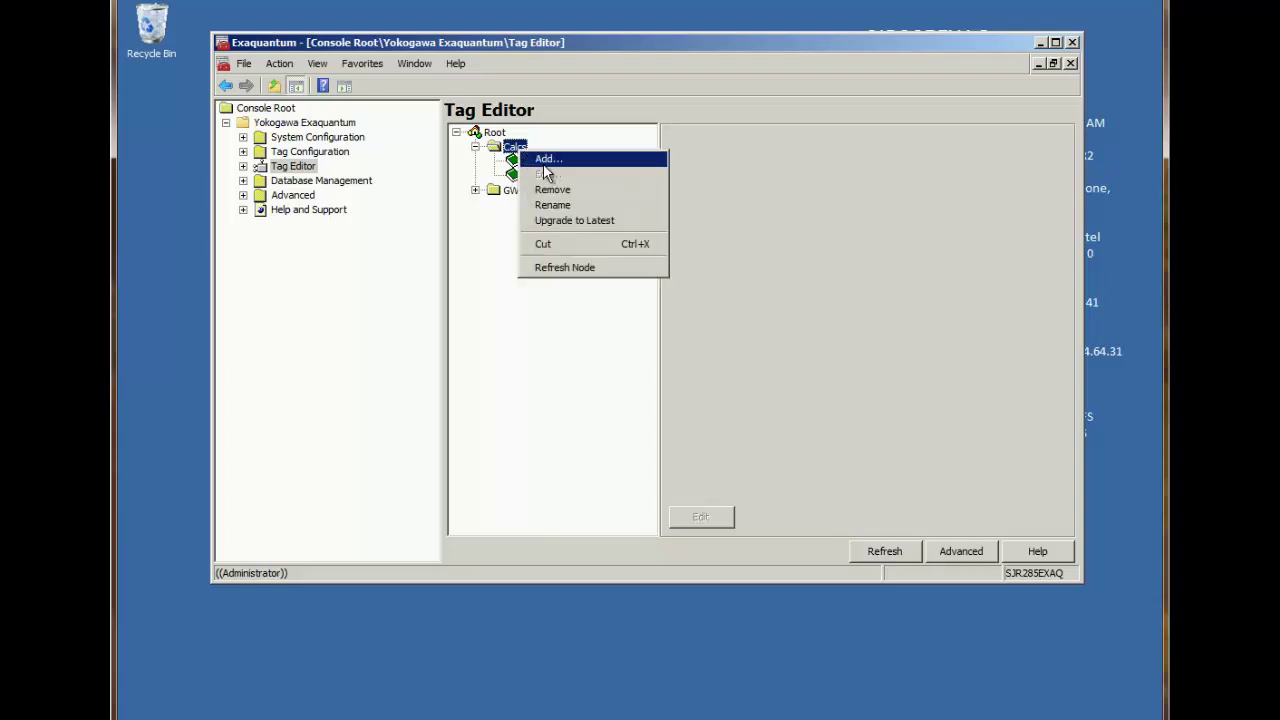
click(549, 162)
click(694, 339)
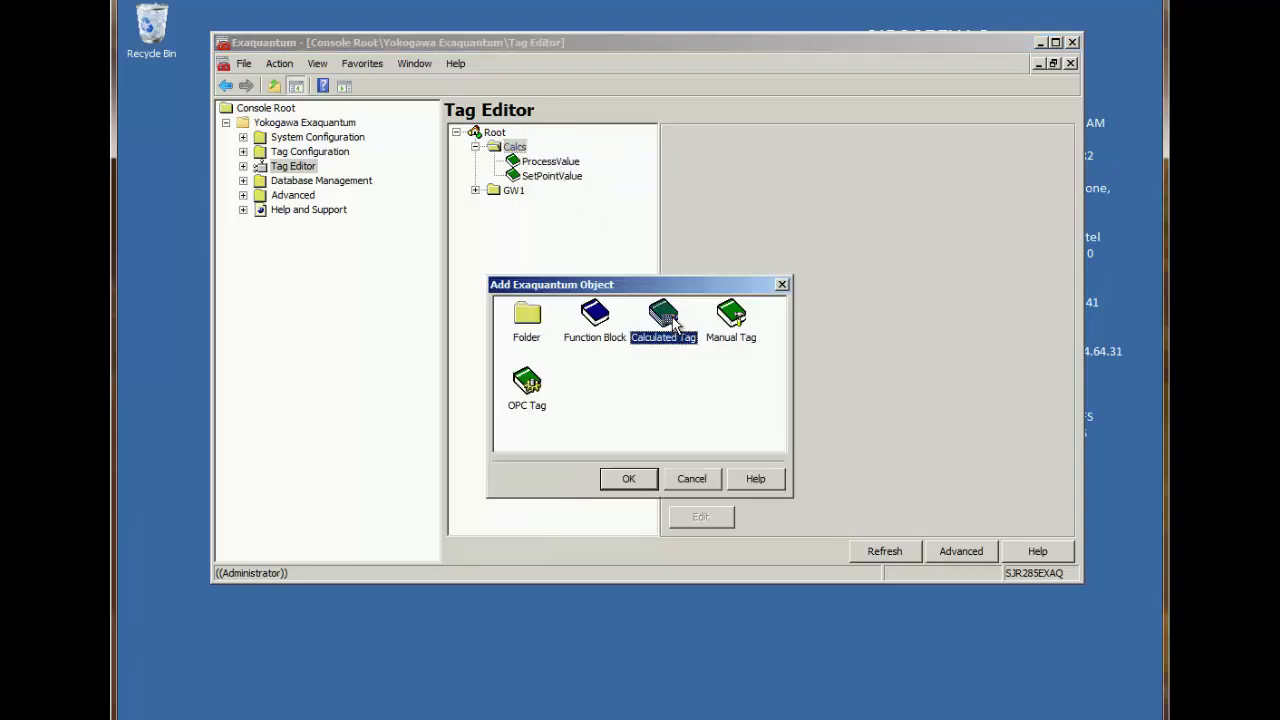
click(630, 479)
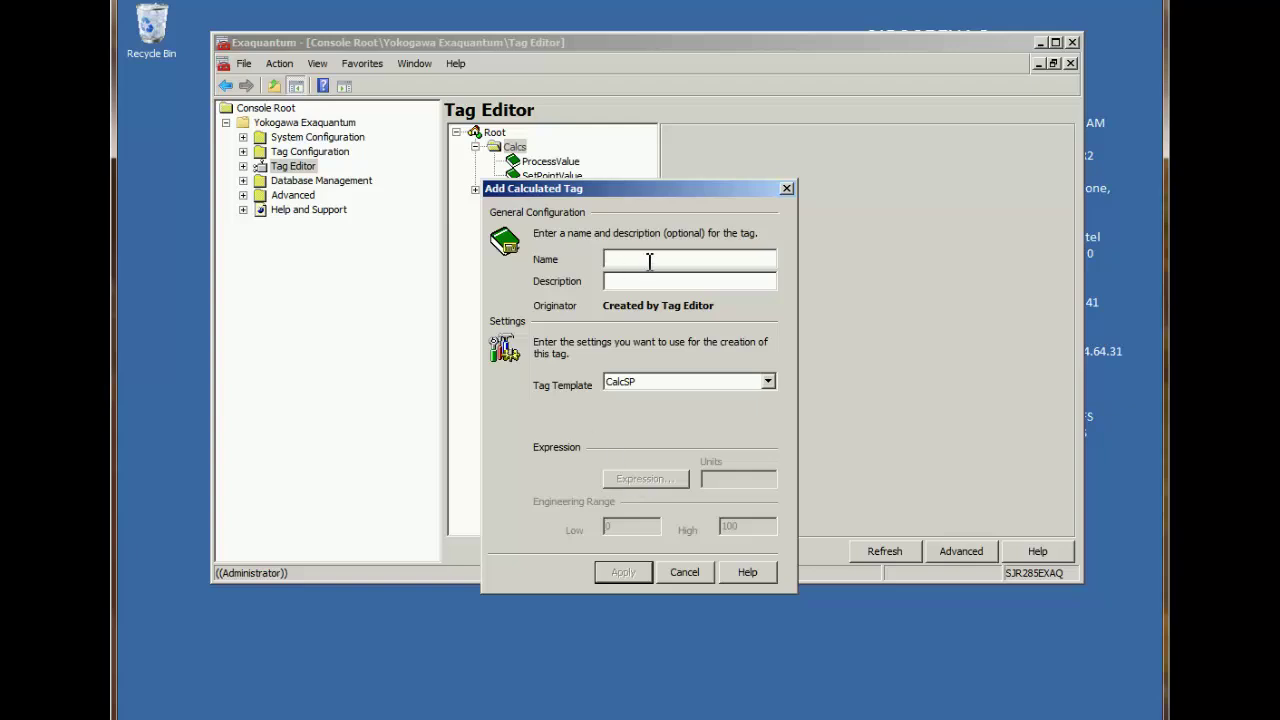
text(deviation)
click(669, 479)
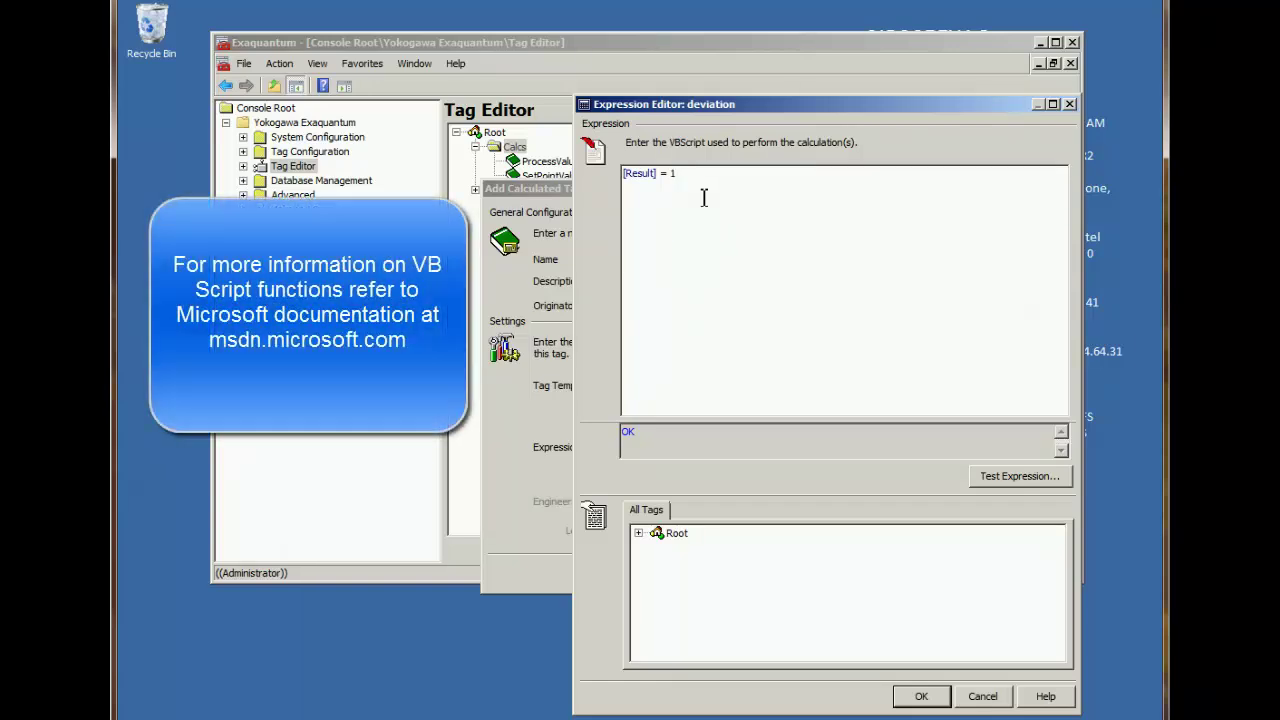
Write '[Result] = abs([Root.Calcs.ProcessValue.Value] - [Root.Calcs.SetPointValue.Value])' as the expression.
key(BackSpace)
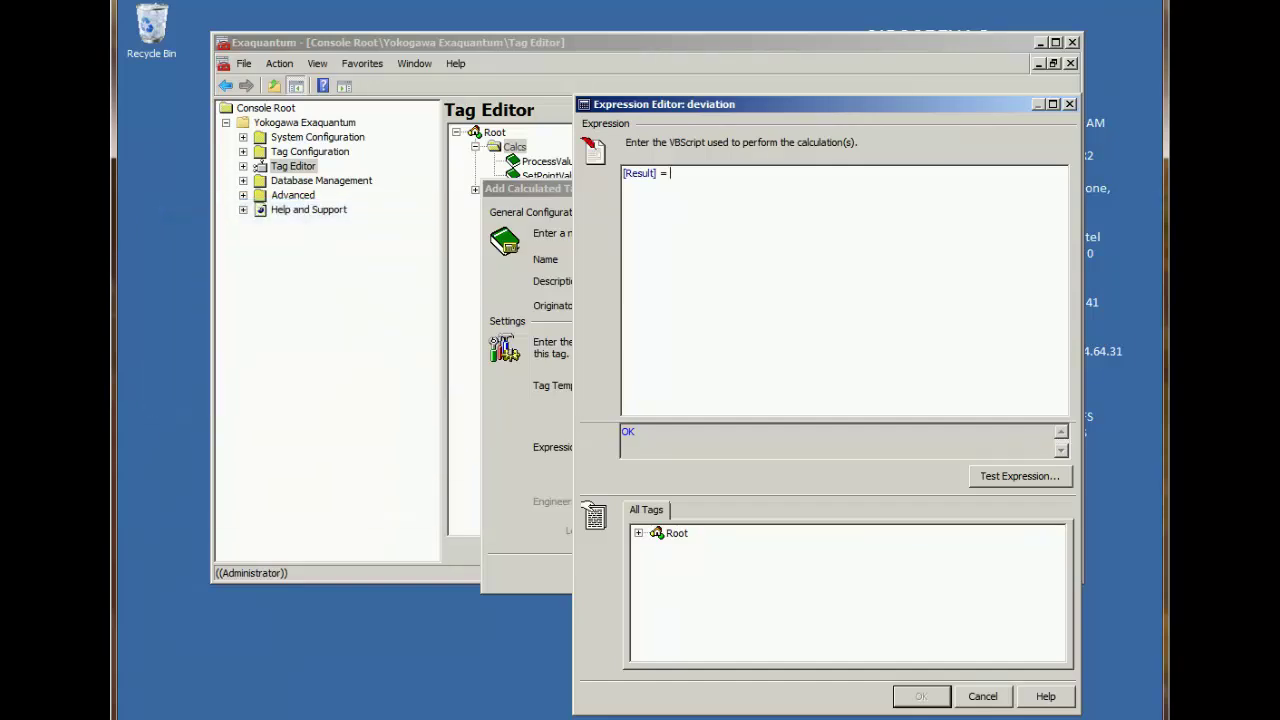
text(abs)
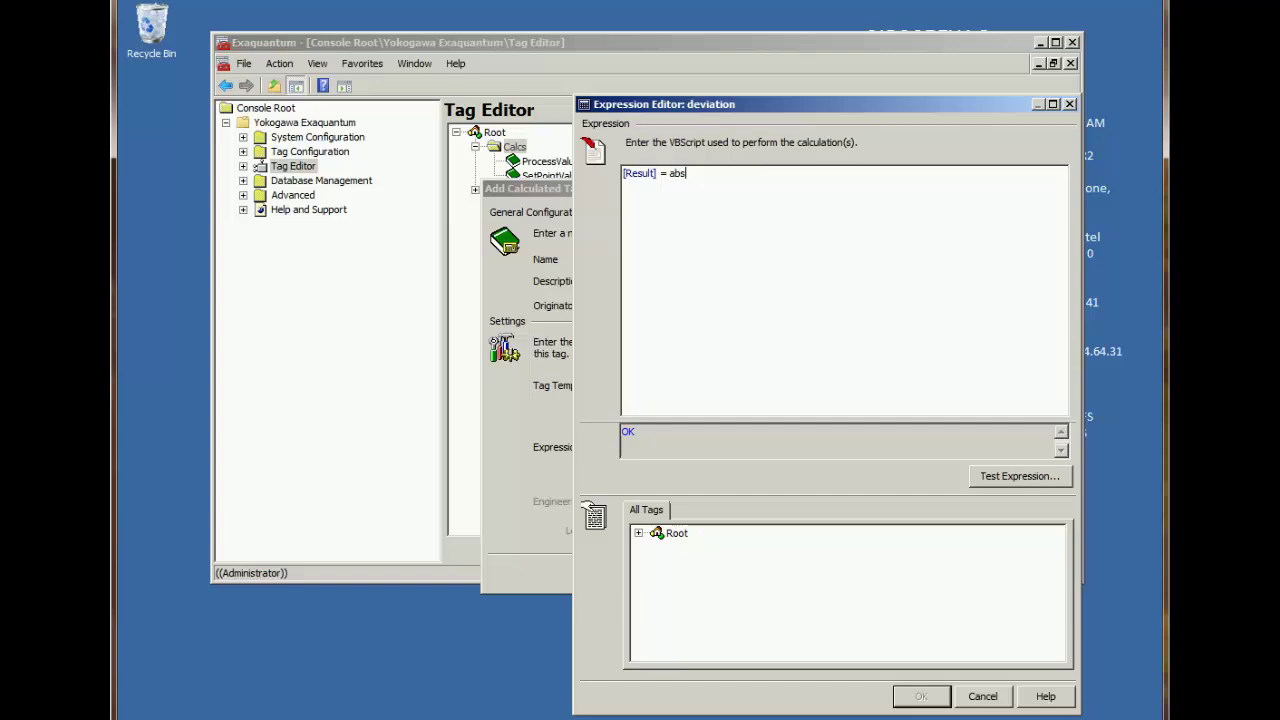
text(()
click(639, 533)
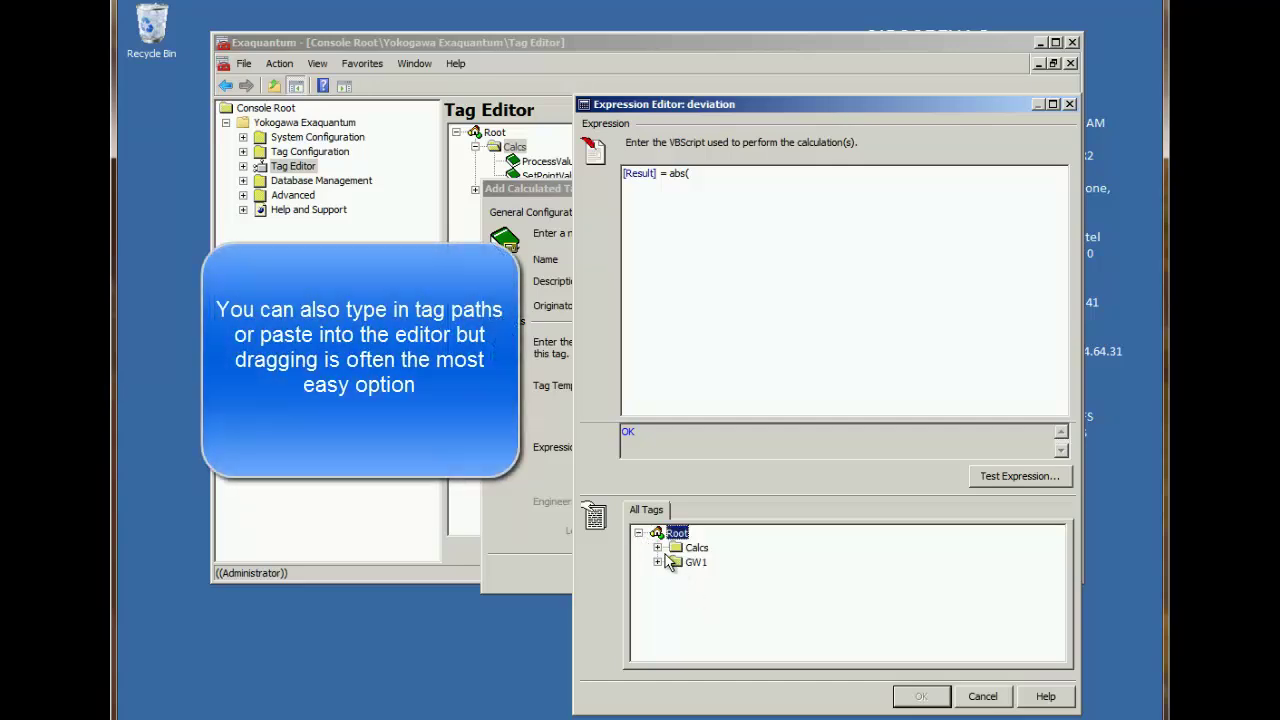
click(657, 547)
drag(728, 562, 761, 190)
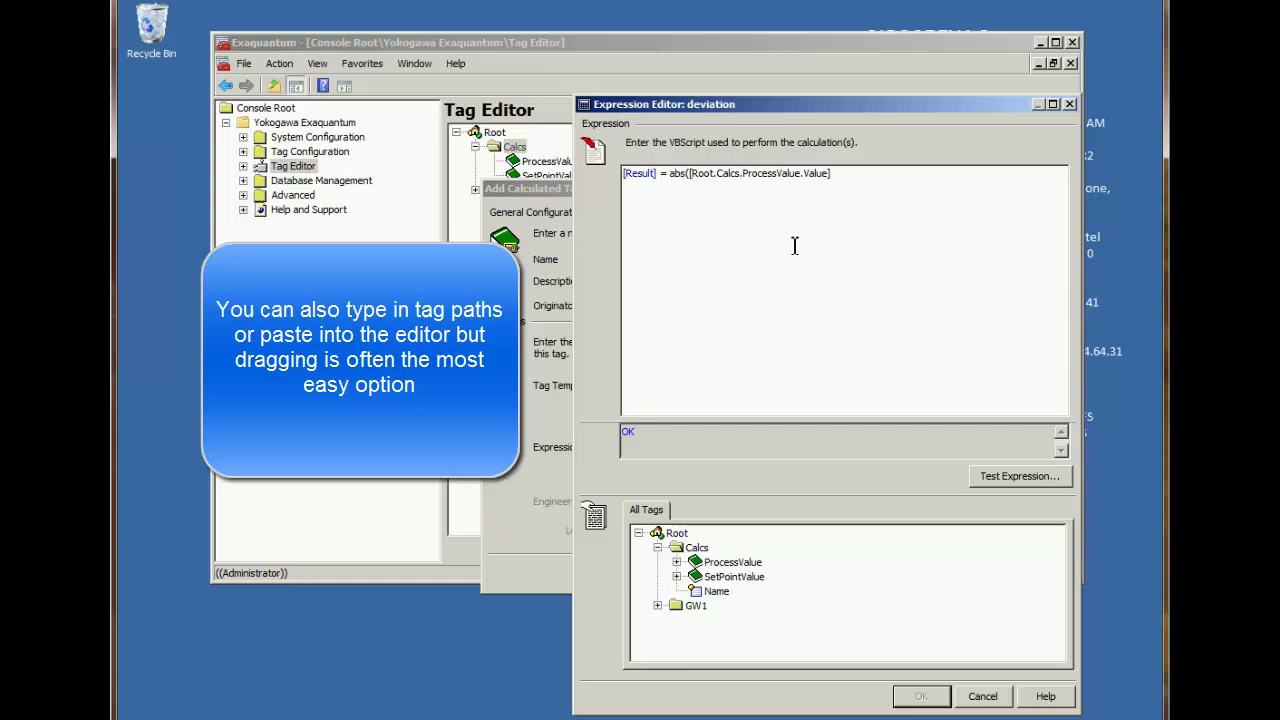
text(-)
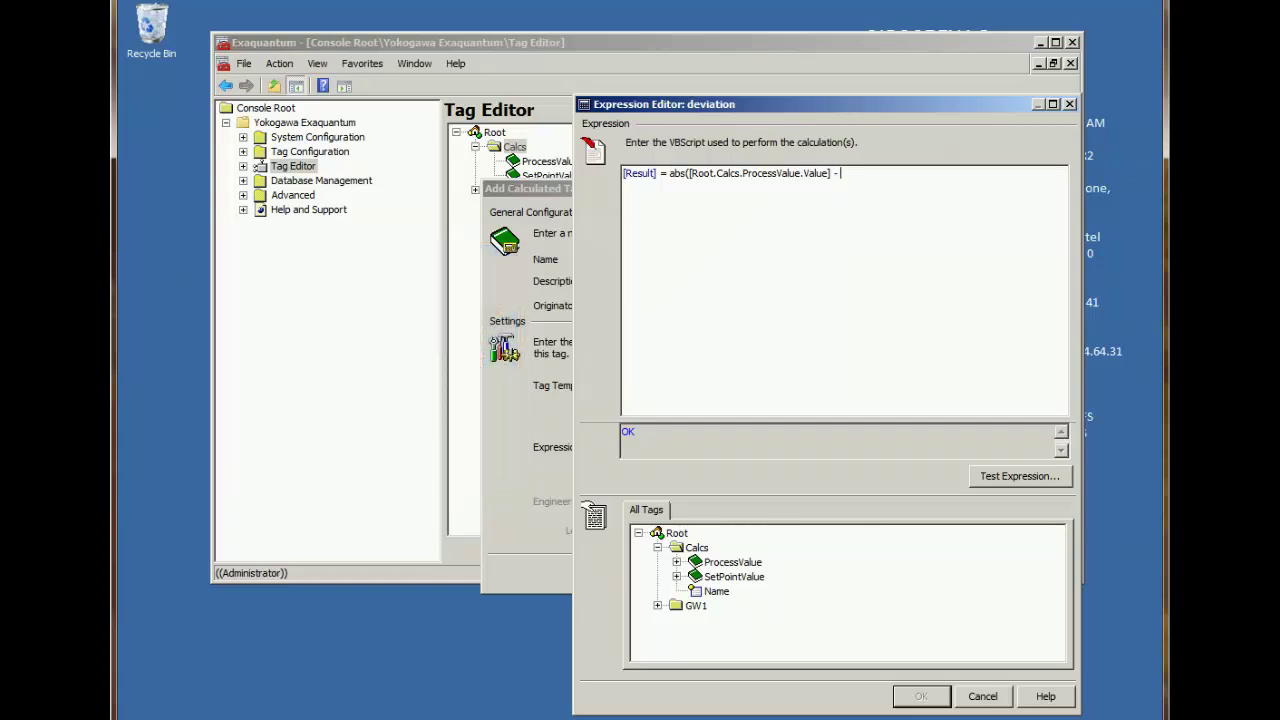
click(740, 577)
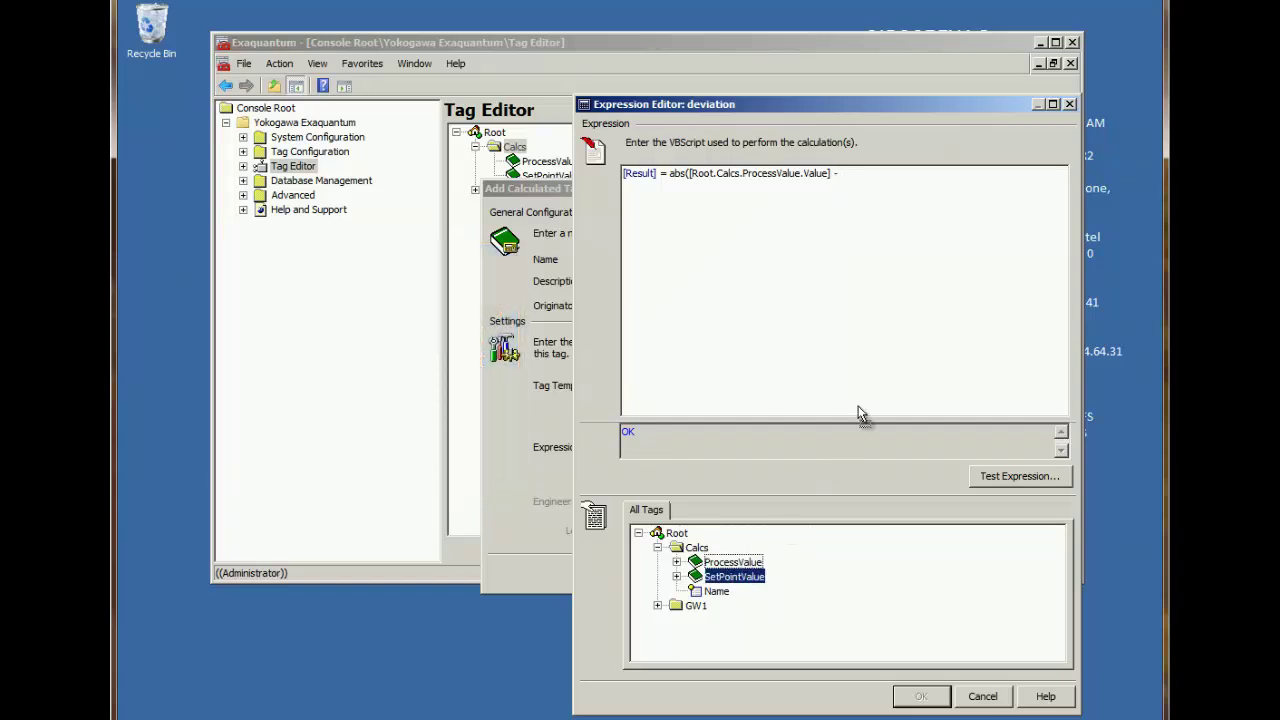
drag(860, 413, 882, 214)
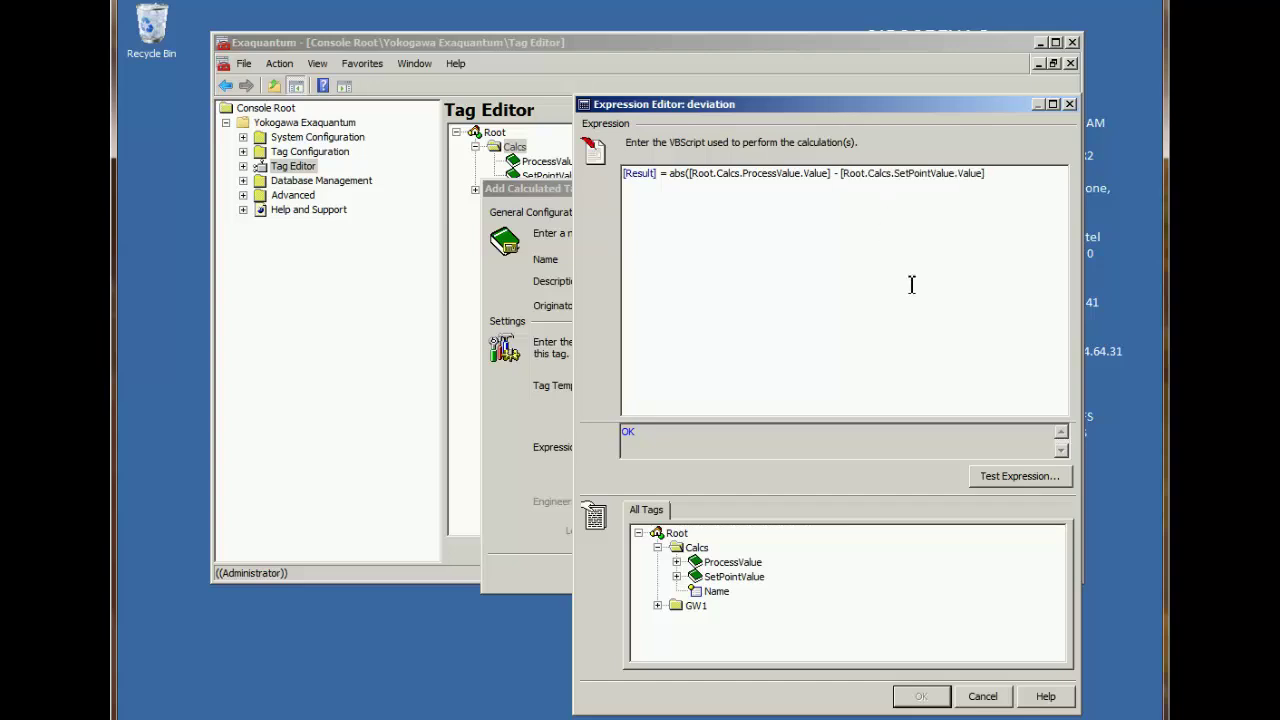
text())
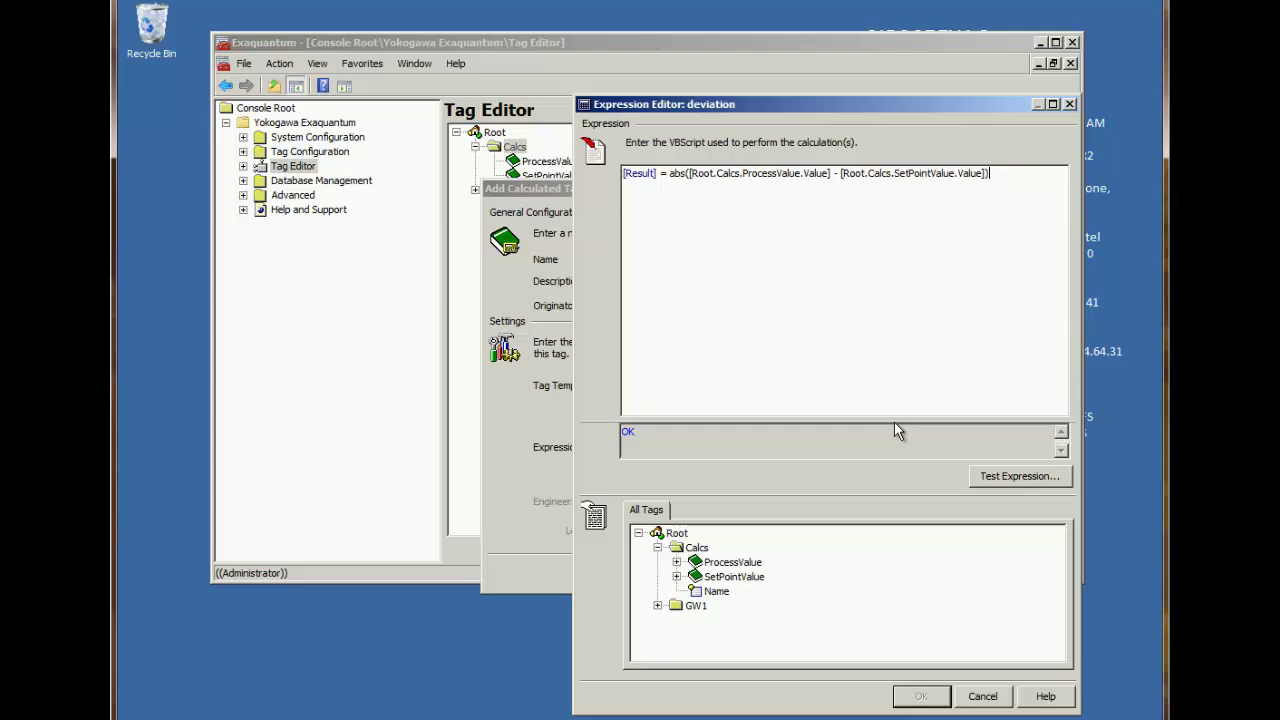
Test the expression with ProcessValue 5 and SetPointValue 3, expecting 2.
click(1000, 479)
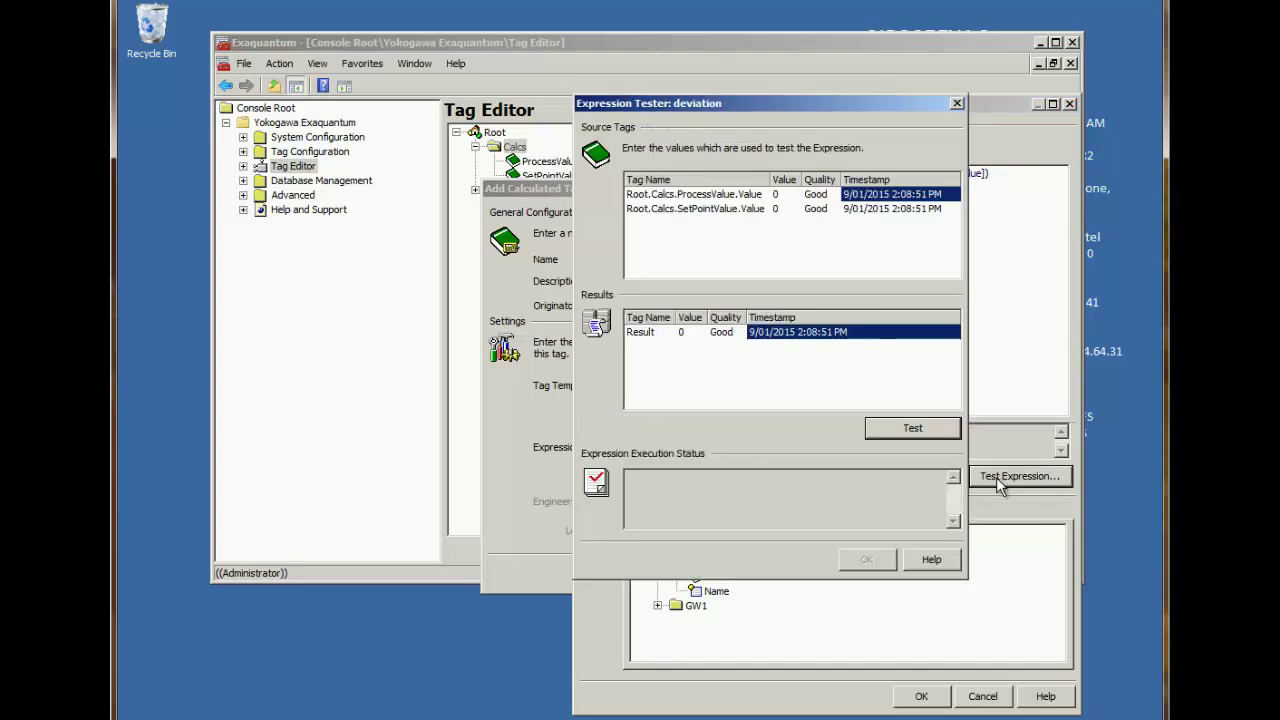
click(783, 195)
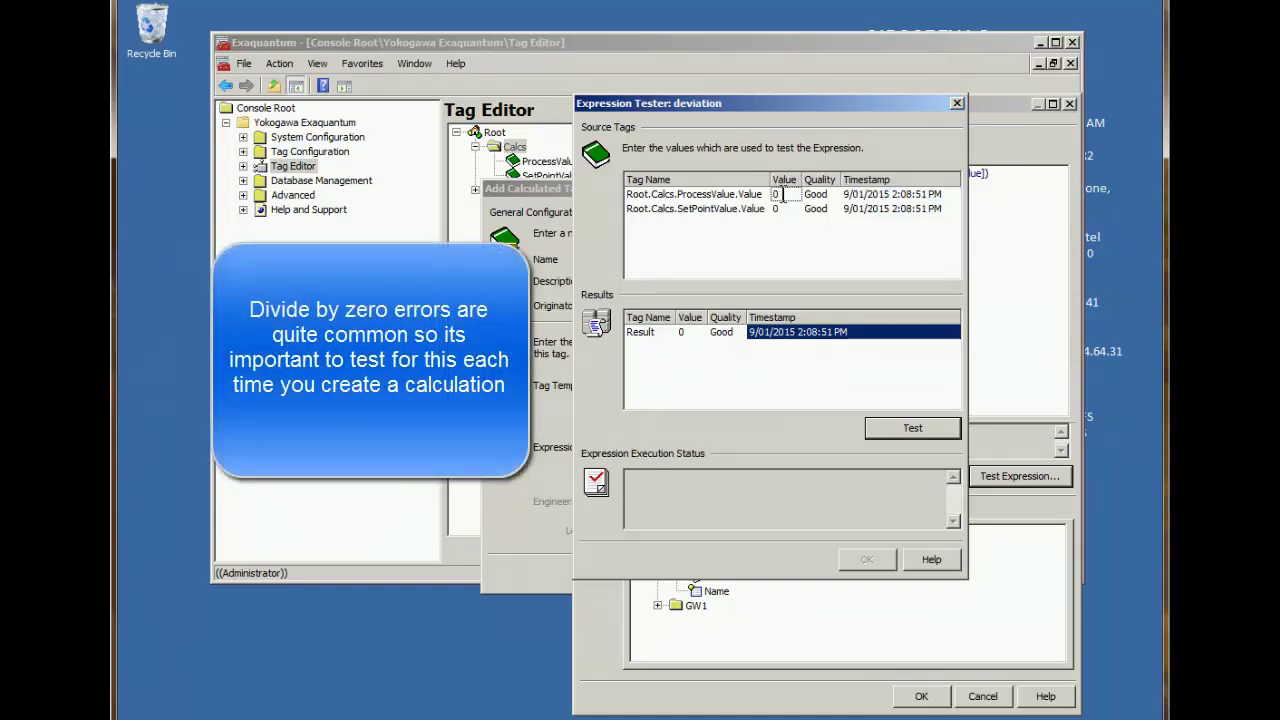
double_click(783, 195)
text(5)
double_click(777, 209)
text(3)
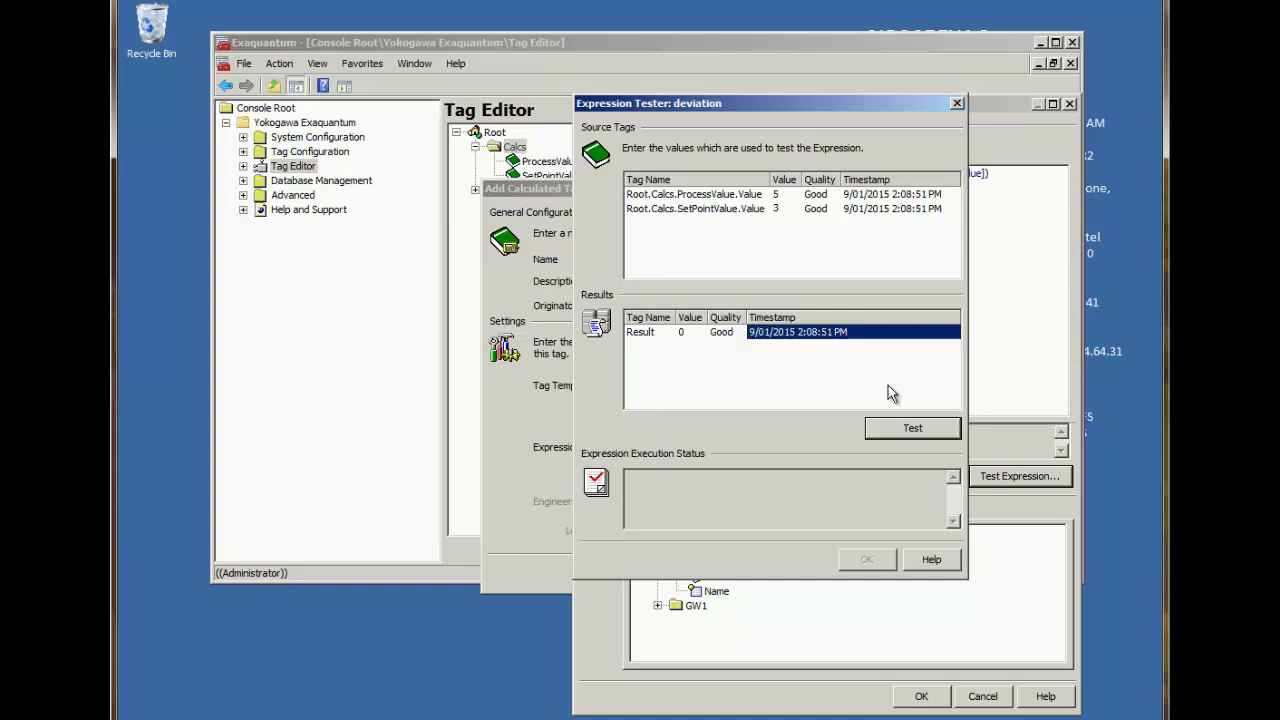
click(911, 430)
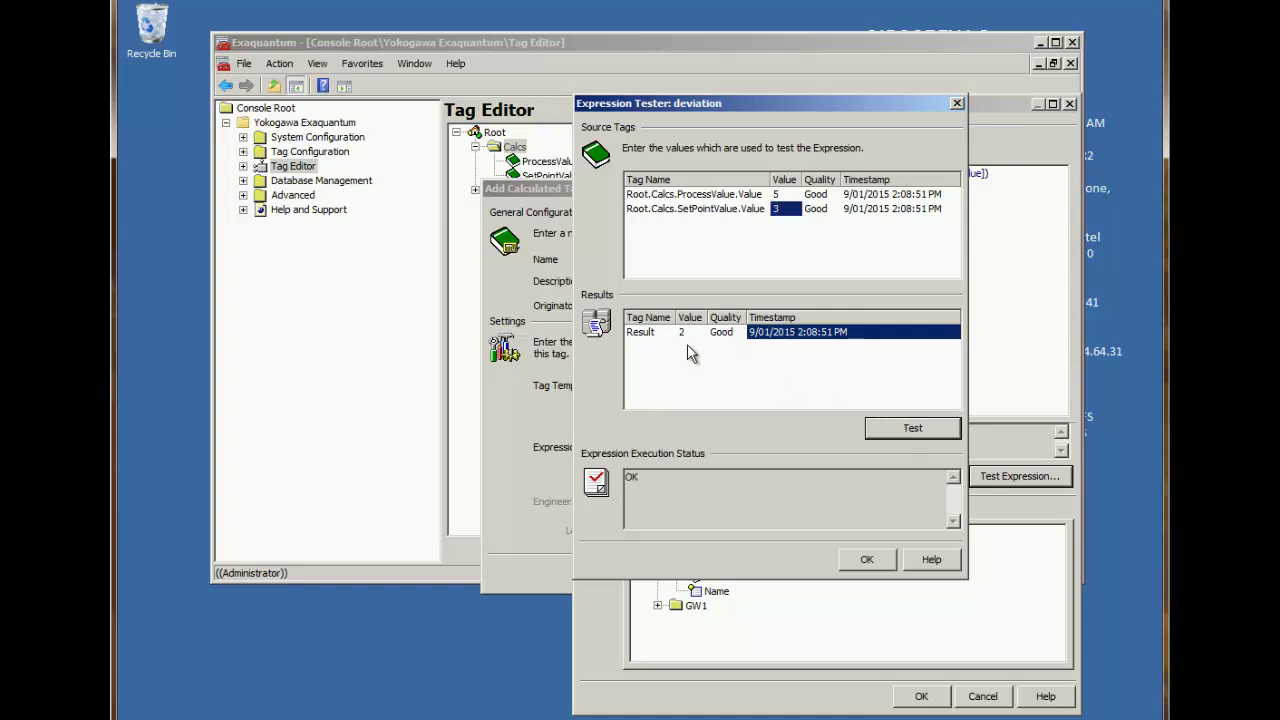
Rerun the test with ProcessValue -5 and SetPointValue -3.
double_click(782, 195)
text(-5)
double_click(784, 211)
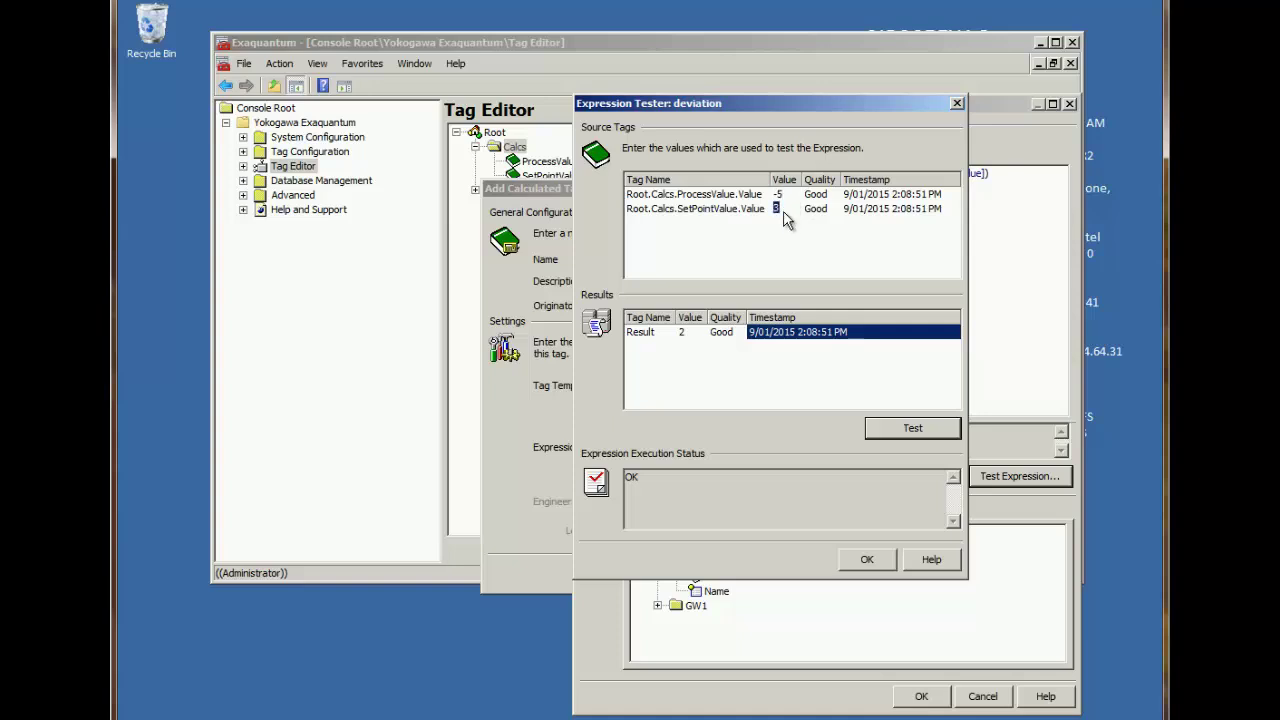
text(-3)
click(920, 430)
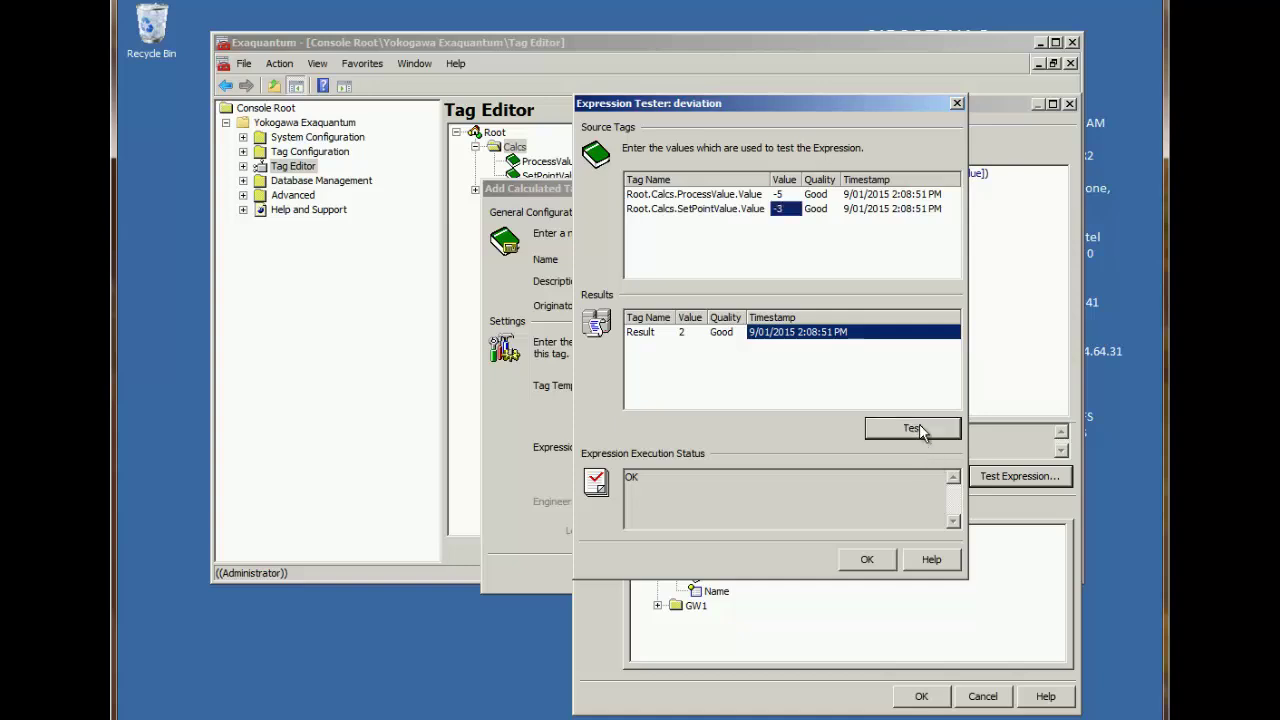
Test with both inputs set to 0 and confirm the result is 0.
double_click(788, 195)
text(0)
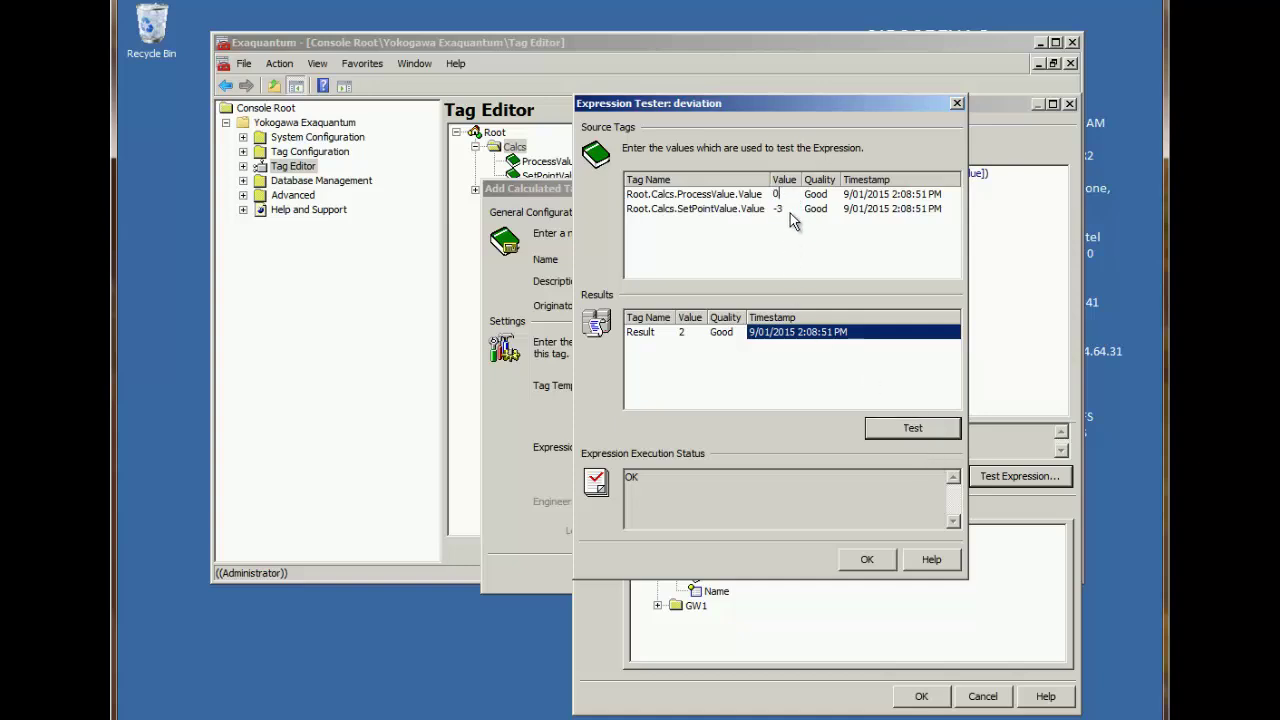
click(913, 431)
text(0)
click(911, 428)
click(915, 430)
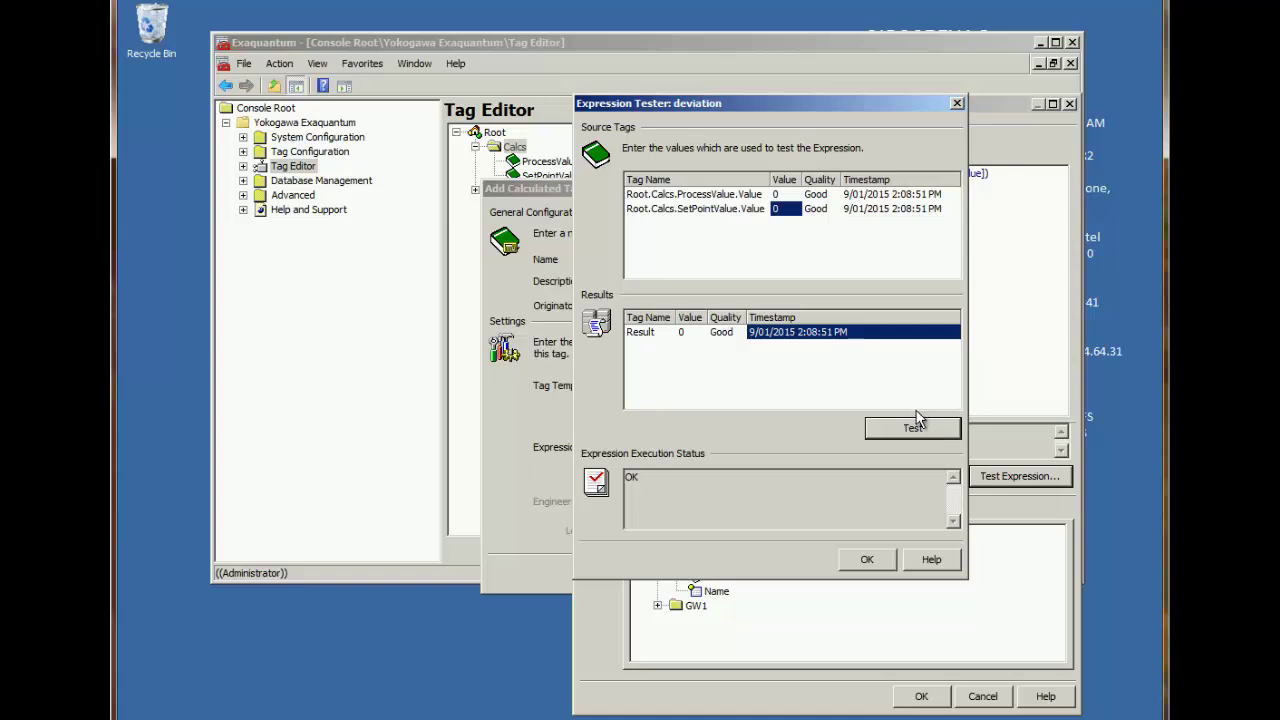
click(917, 424)
Accept the expression and create the deviation calculated tag.
click(888, 561)
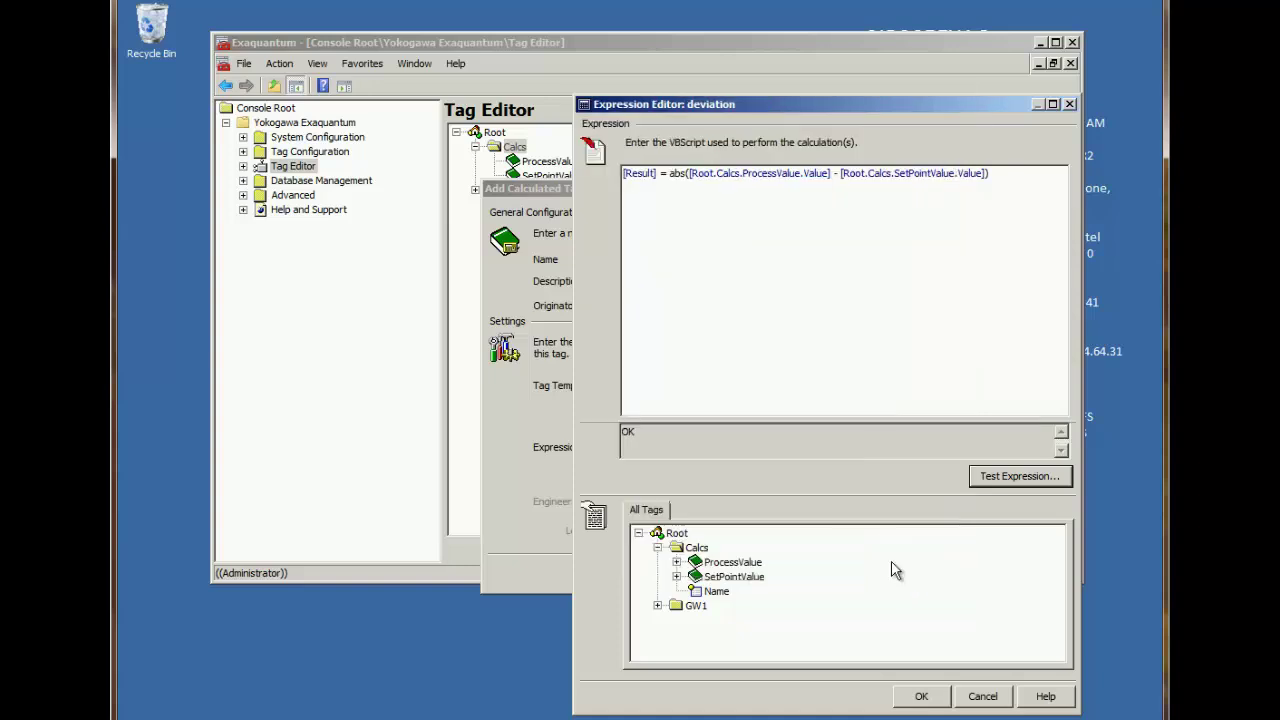
click(920, 695)
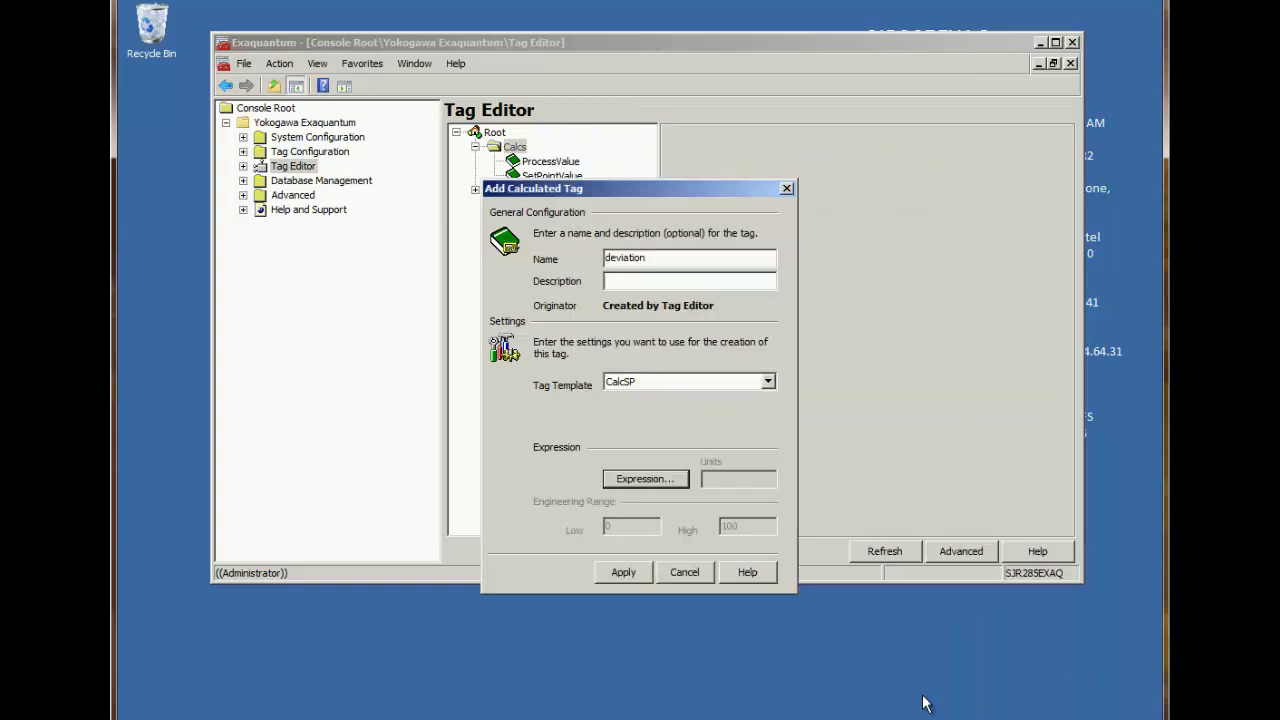
click(634, 578)
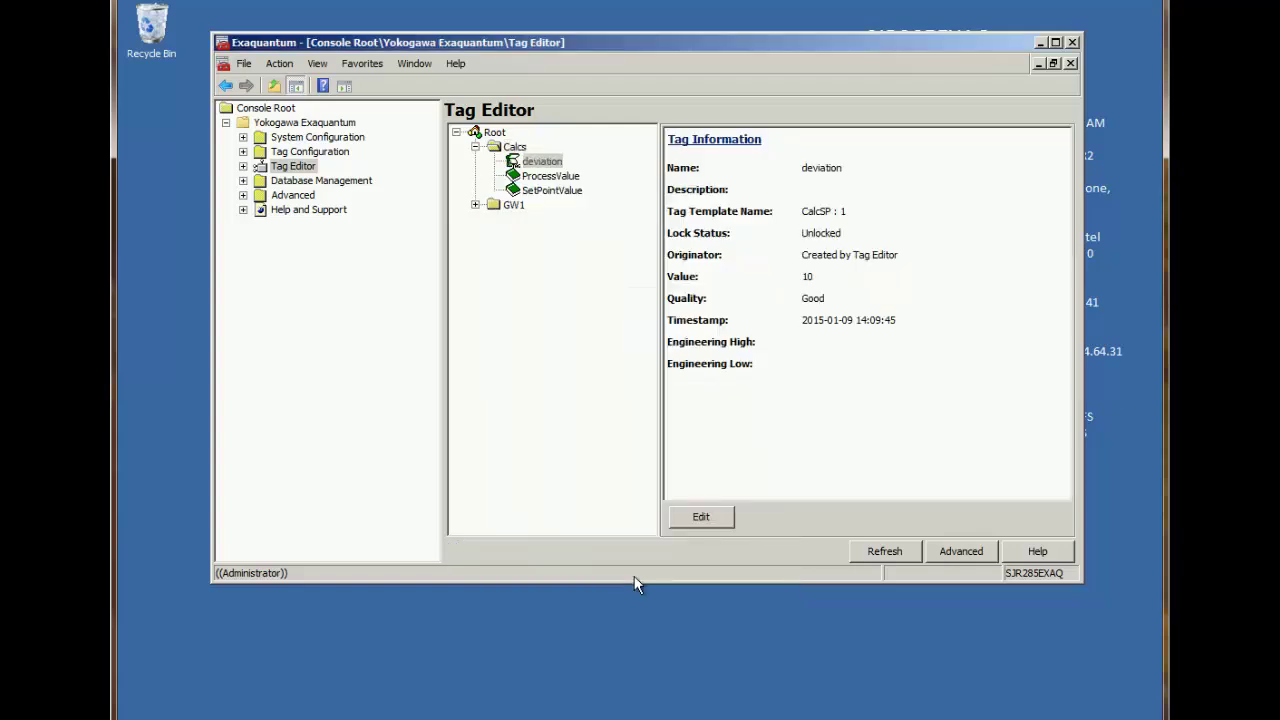
Change ProcessValue from 10 to 55 and check that deviation now reads 35.
click(555, 177)
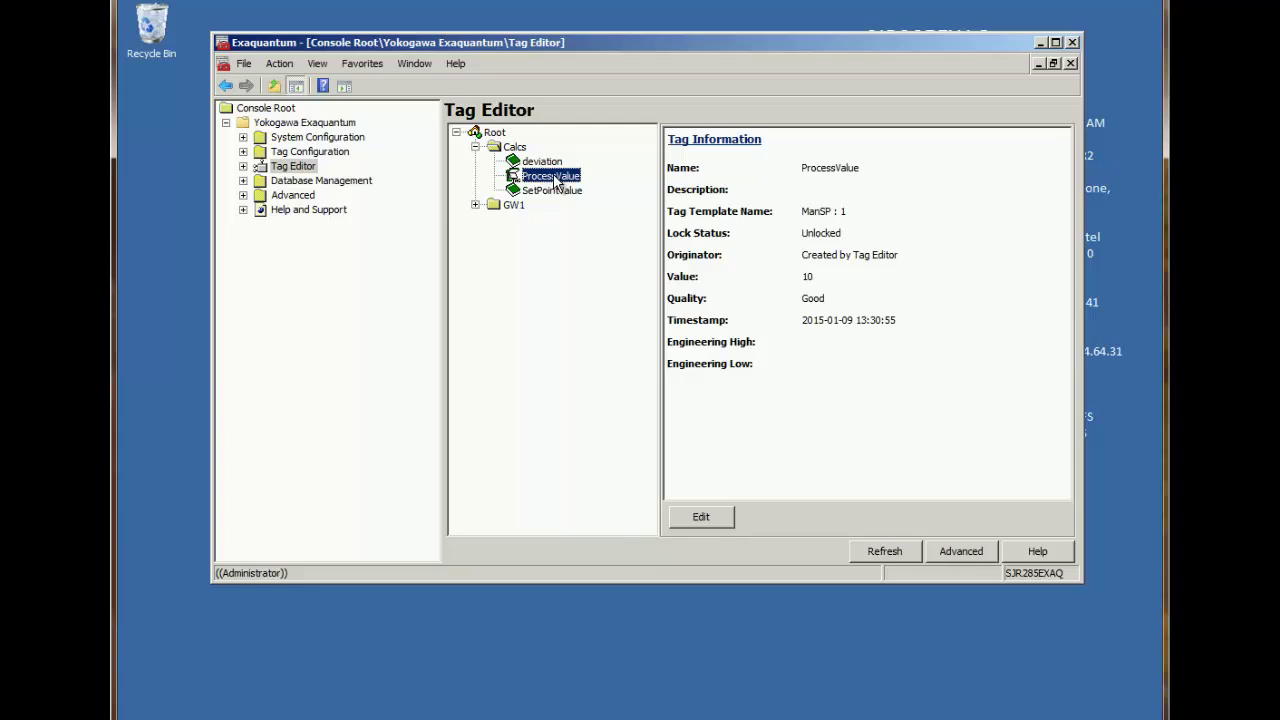
click(708, 517)
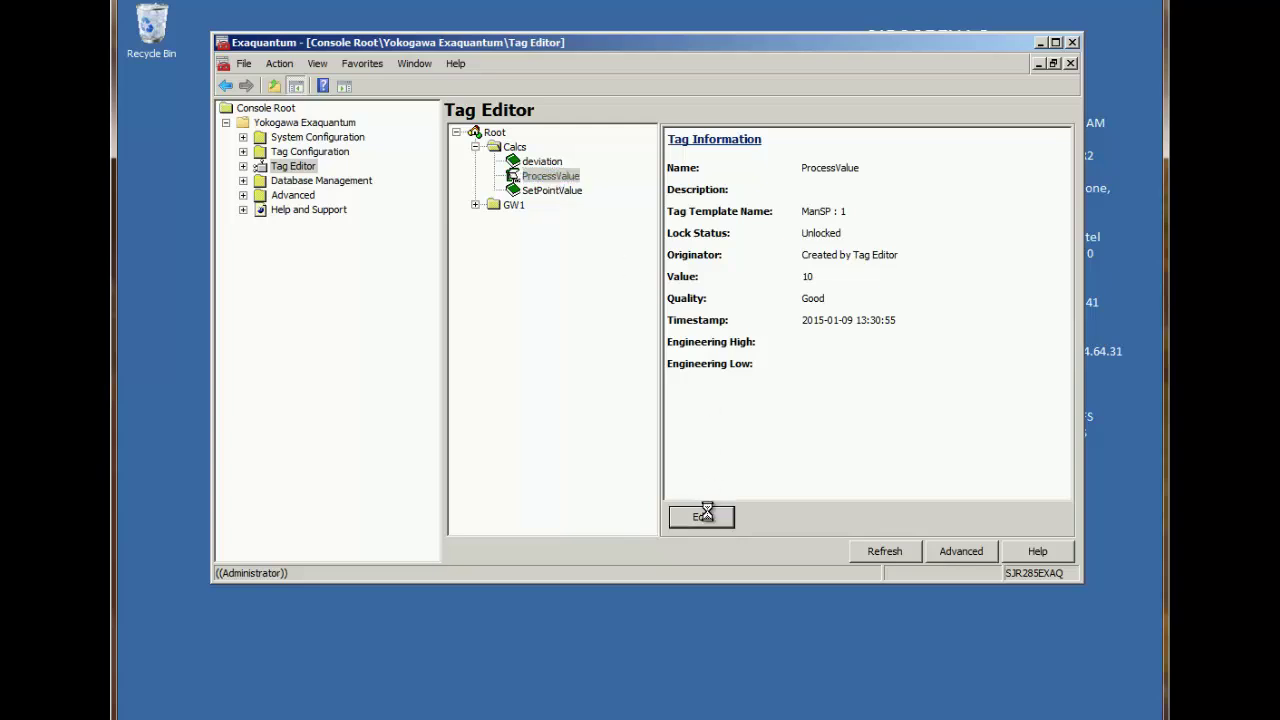
double_click(635, 431)
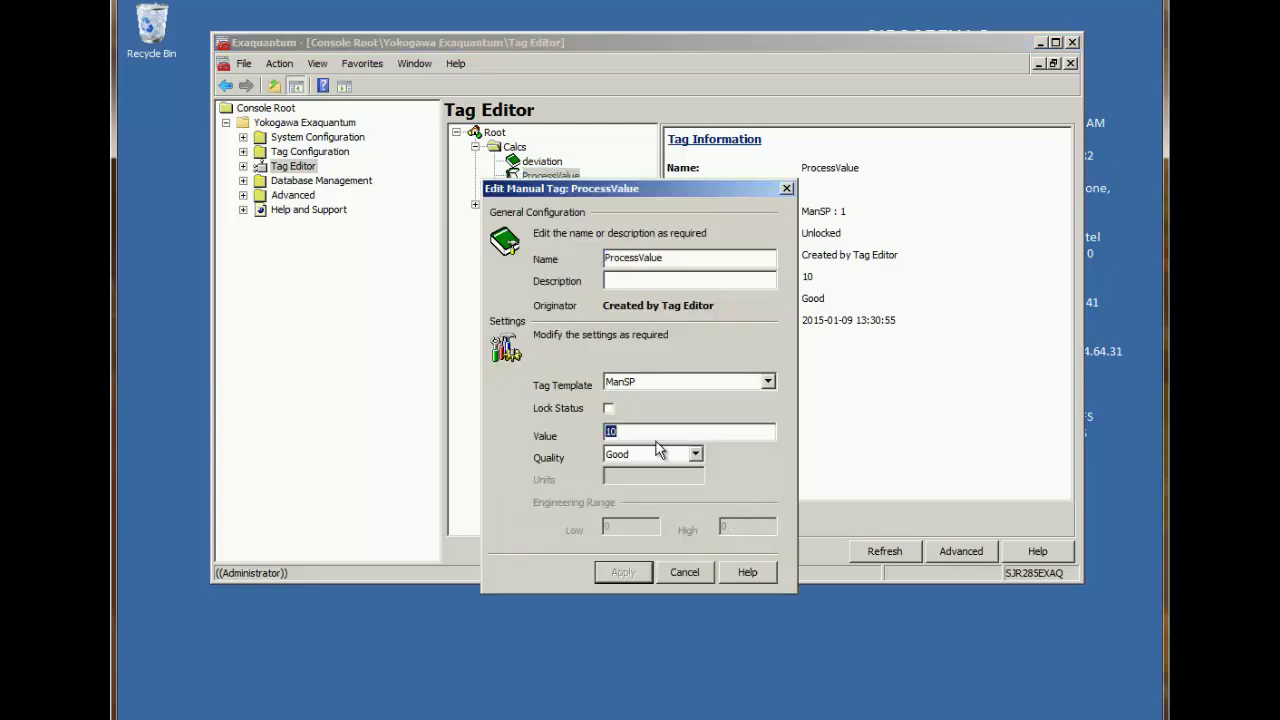
text(55)
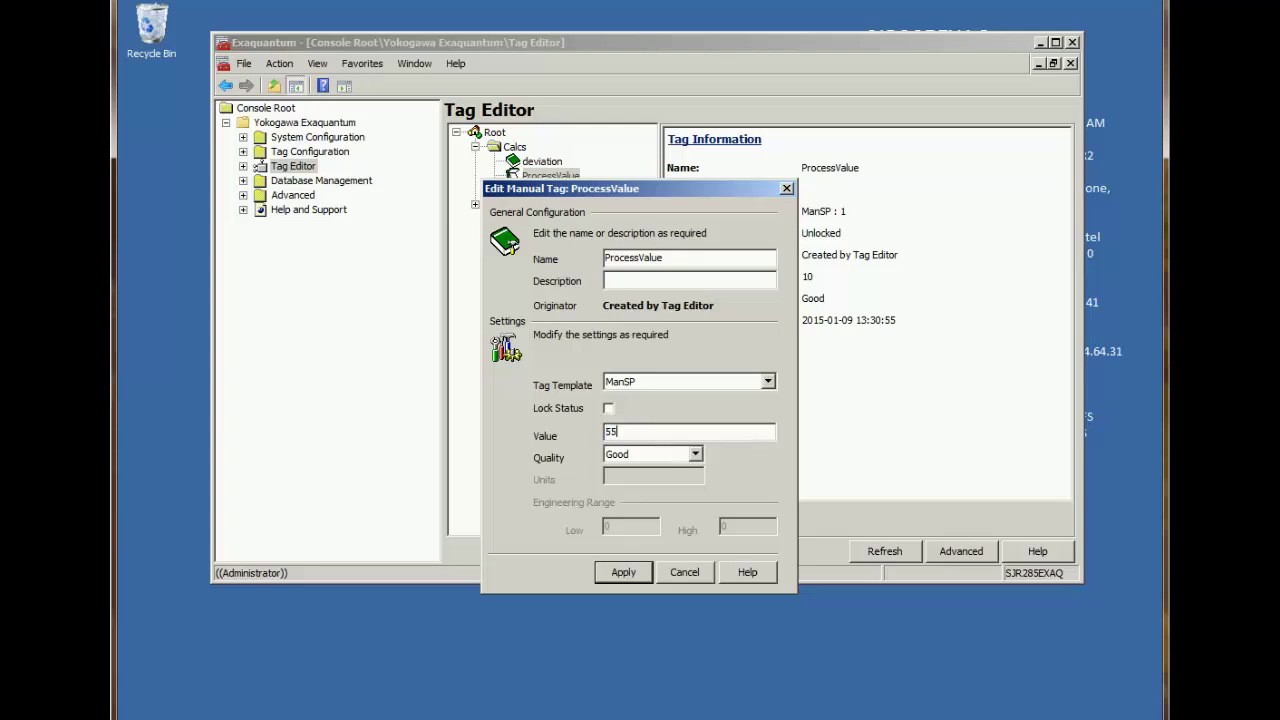
click(640, 569)
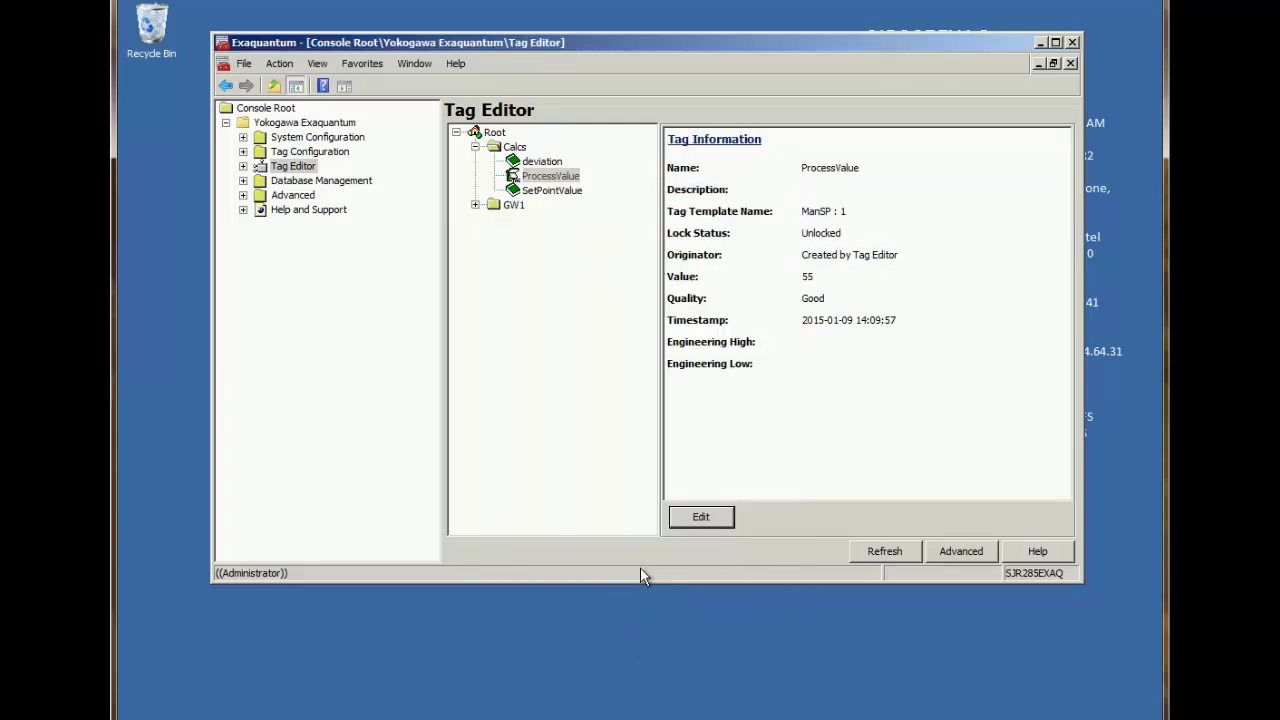
click(545, 163)
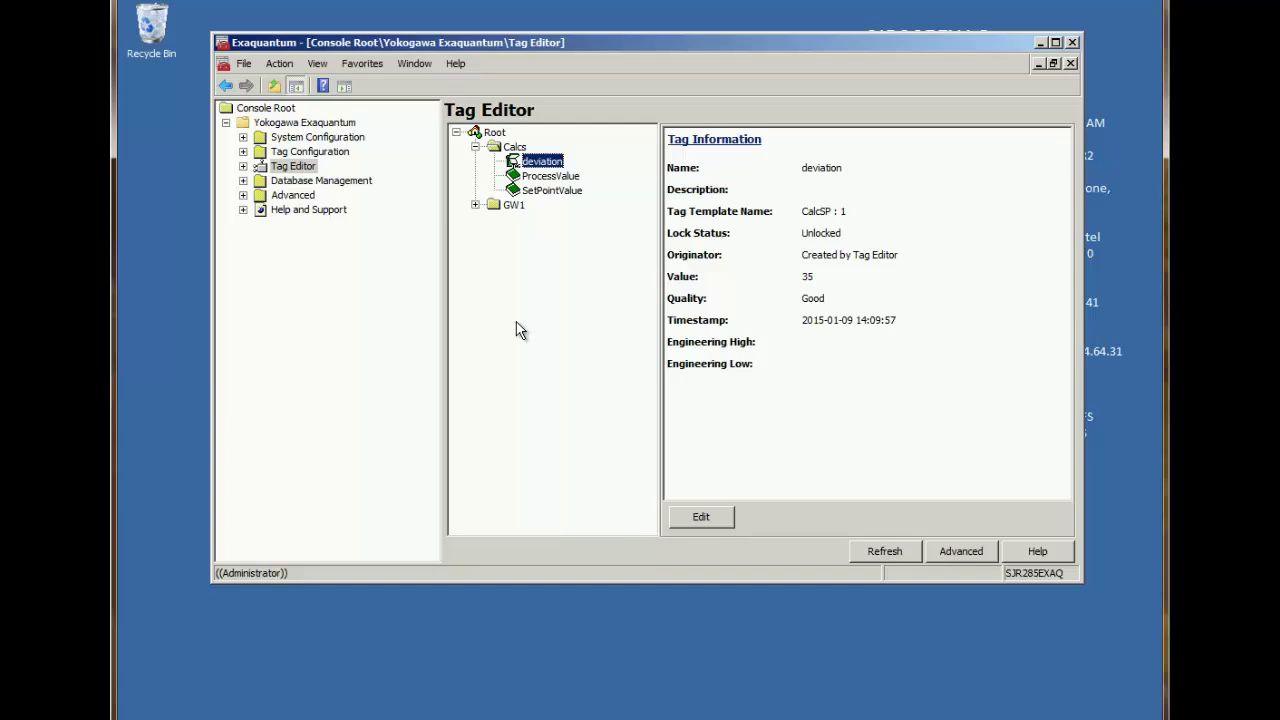
click(566, 177)
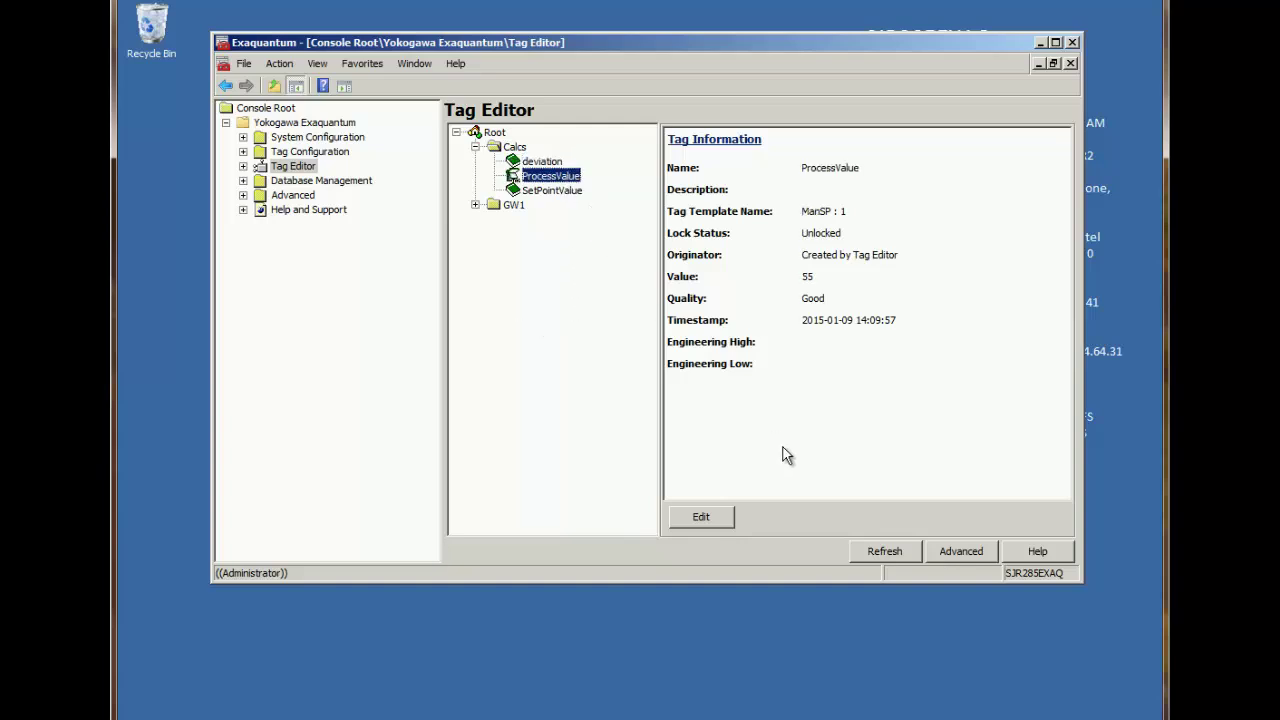
Set ProcessValue's quality to Uncertain and view the deviation tag.
click(715, 519)
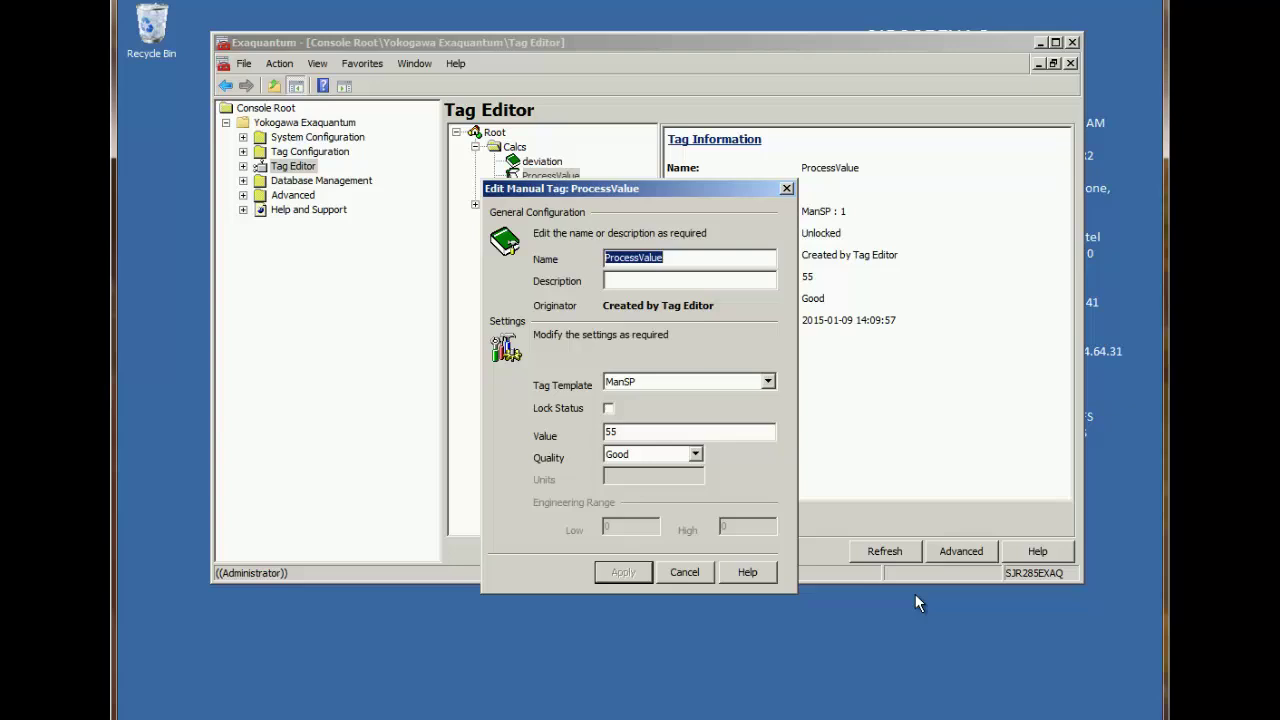
click(696, 455)
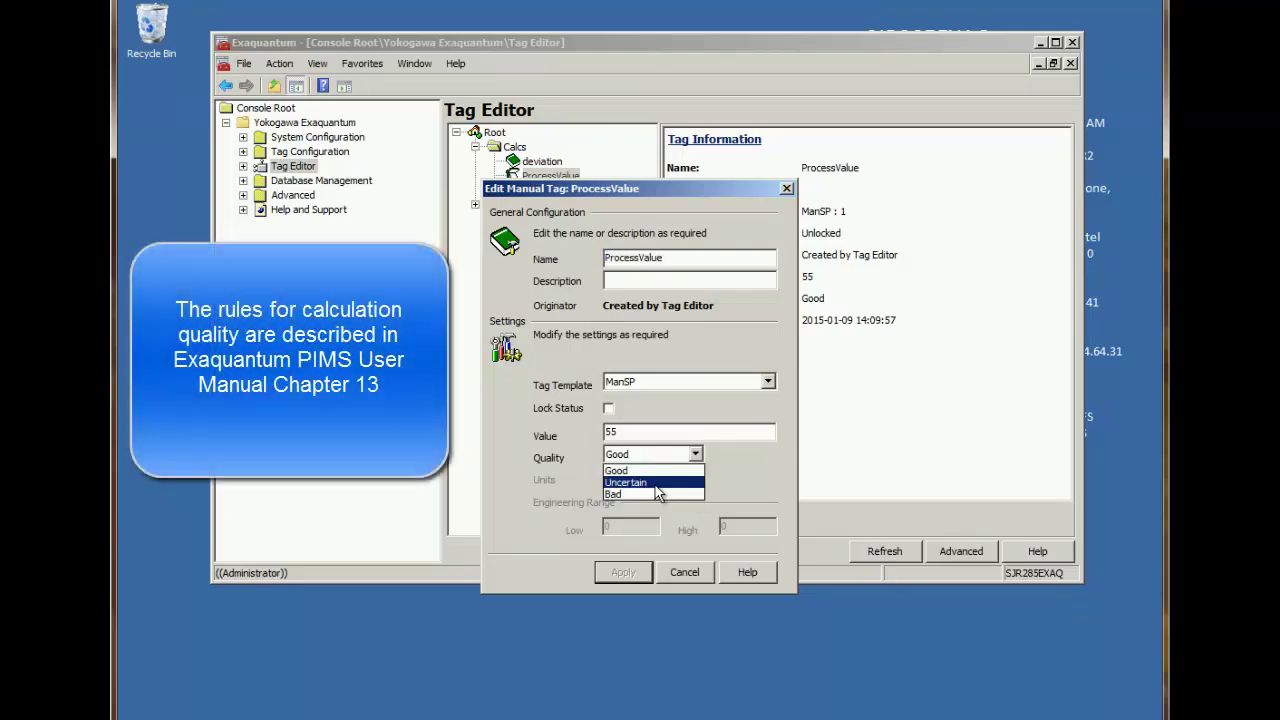
click(655, 482)
click(623, 572)
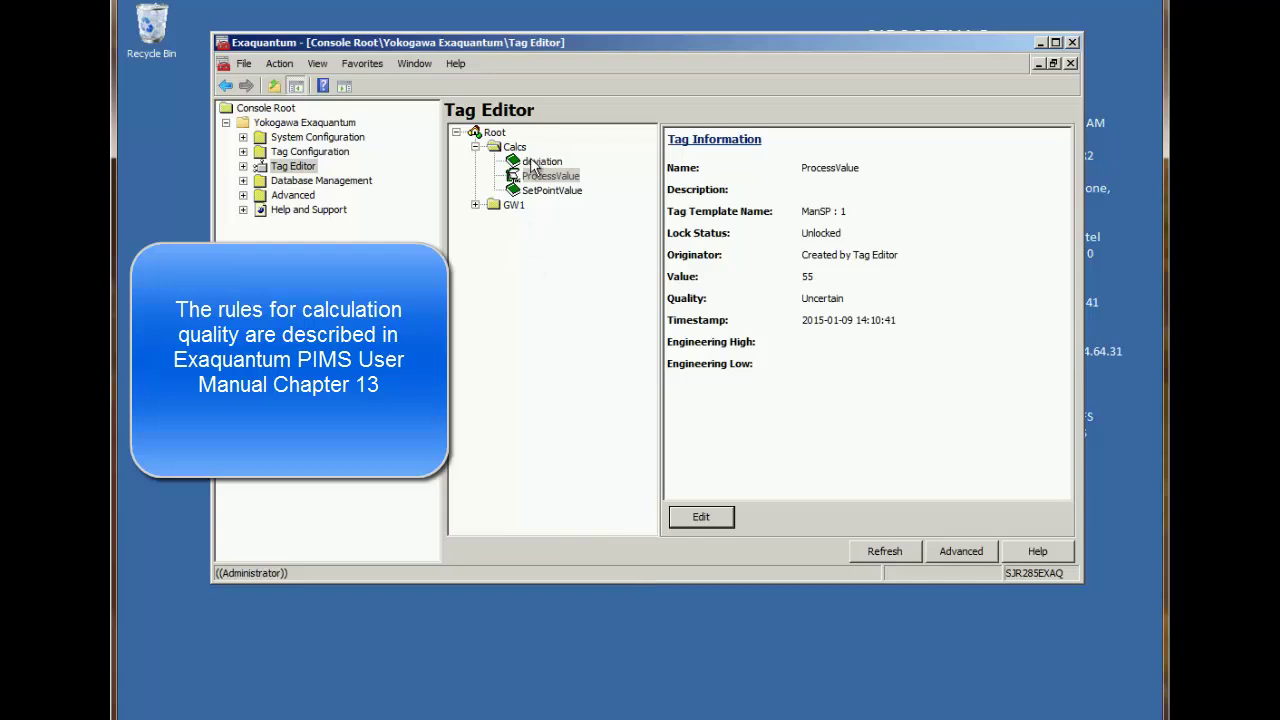
click(531, 160)
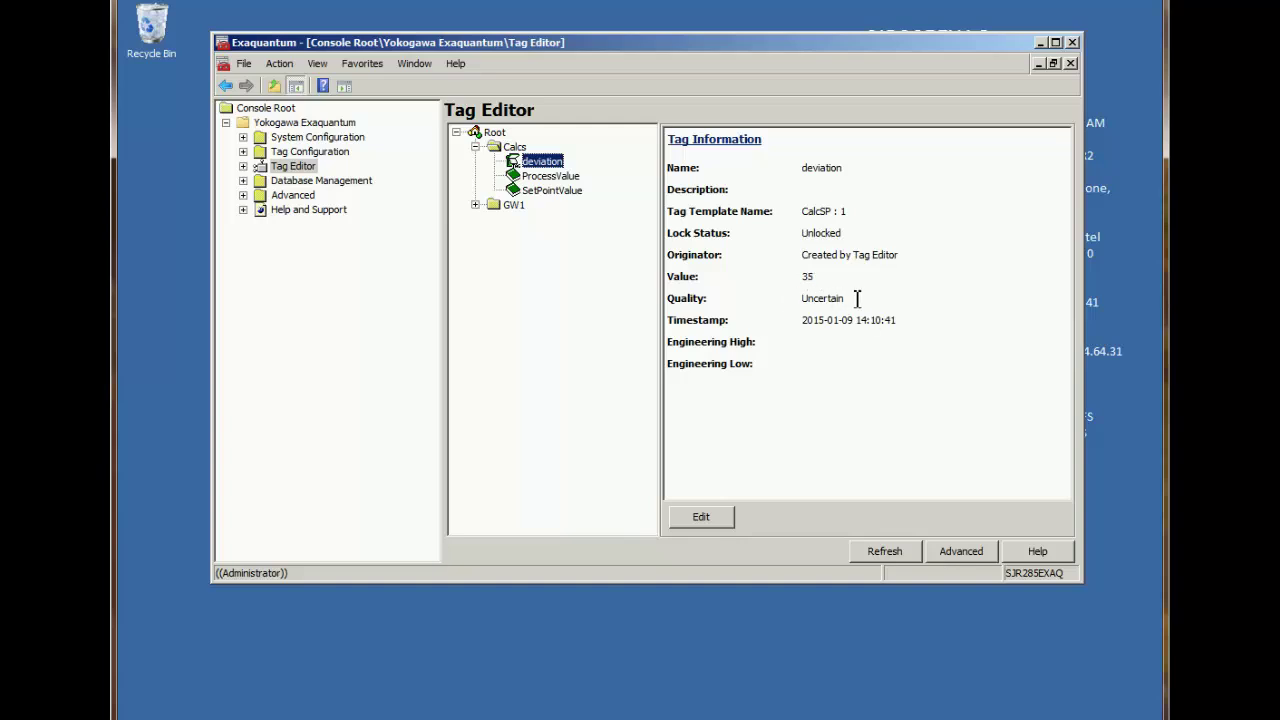
Set SetPointValue's quality to Bad and confirm deviation now reports Bad quality.
click(556, 192)
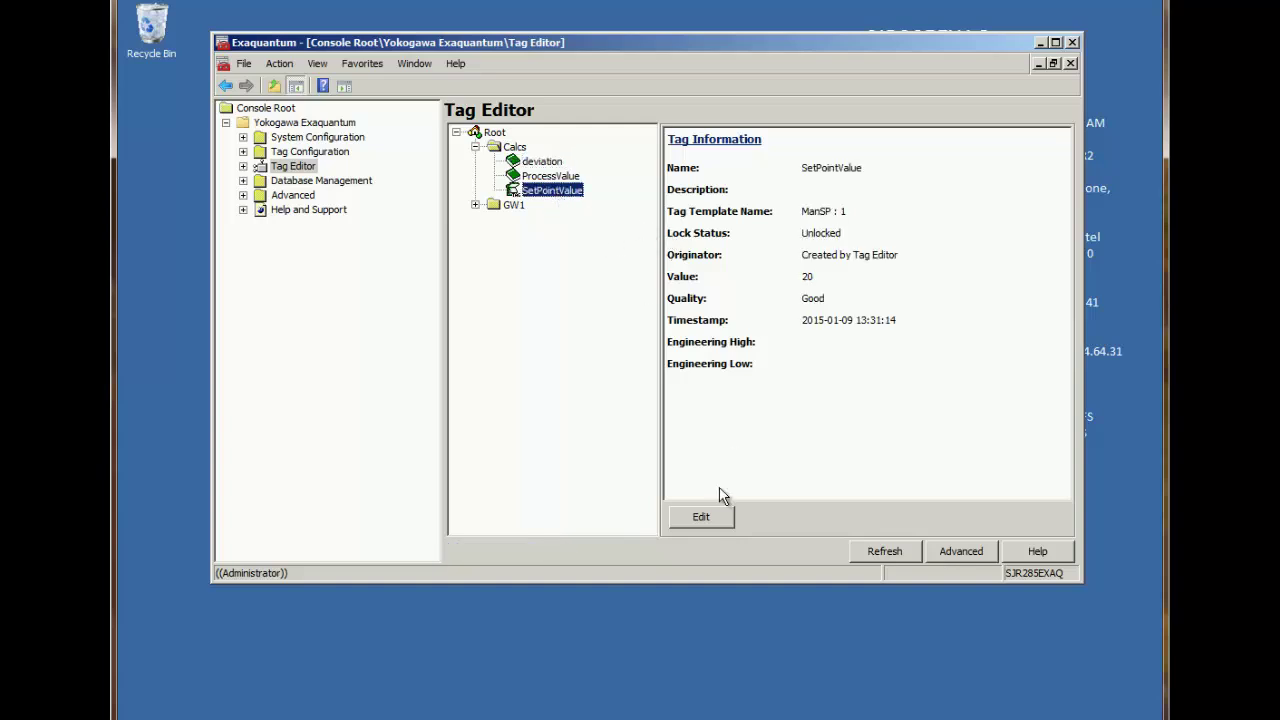
click(718, 518)
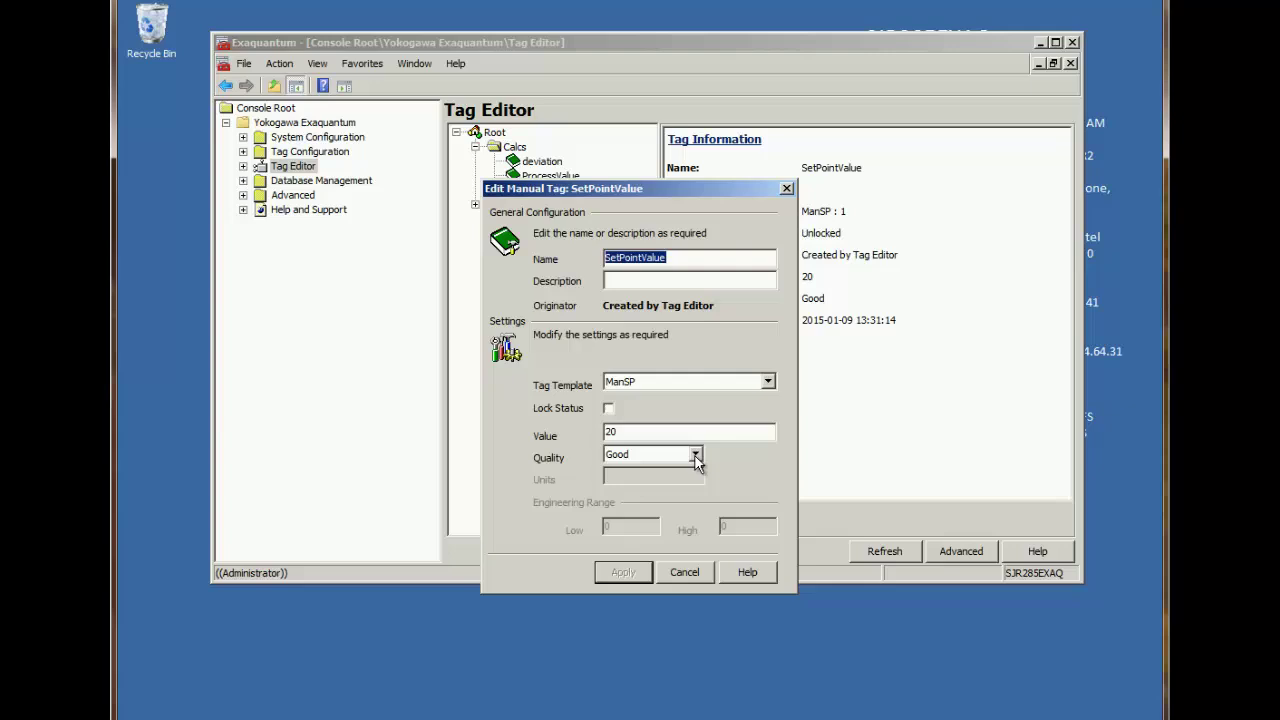
click(695, 455)
click(634, 491)
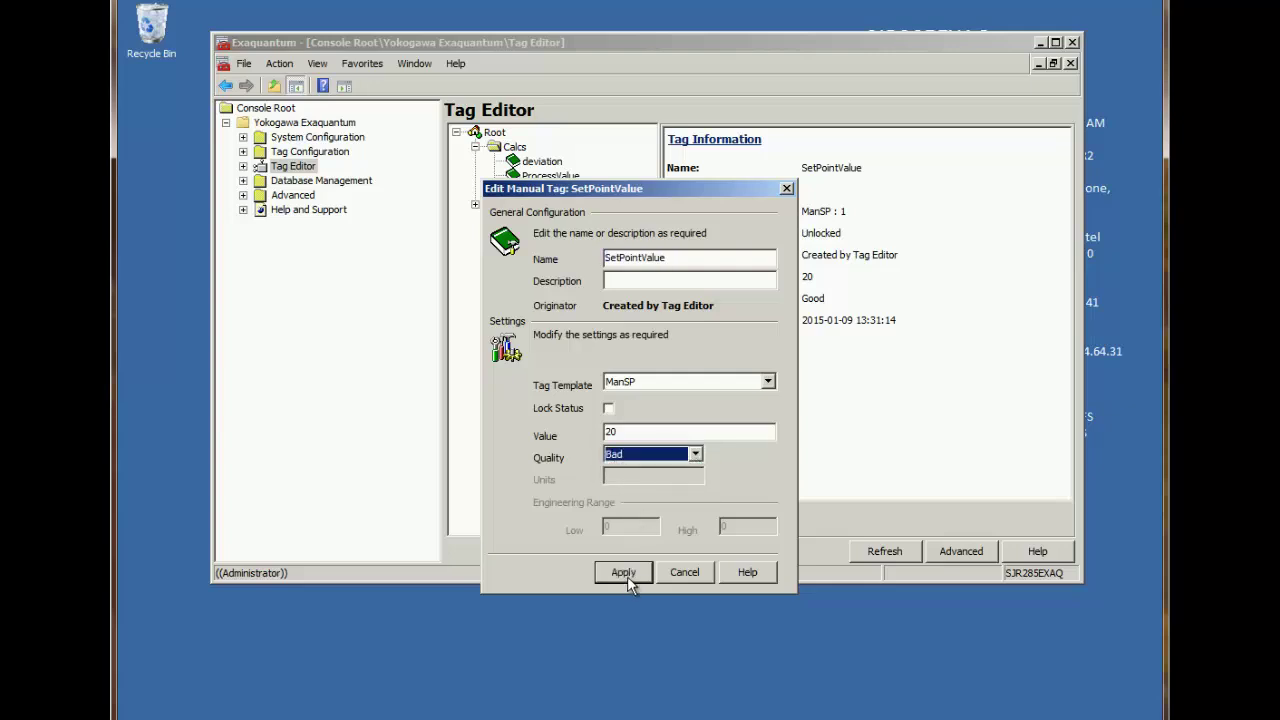
click(623, 572)
click(547, 164)
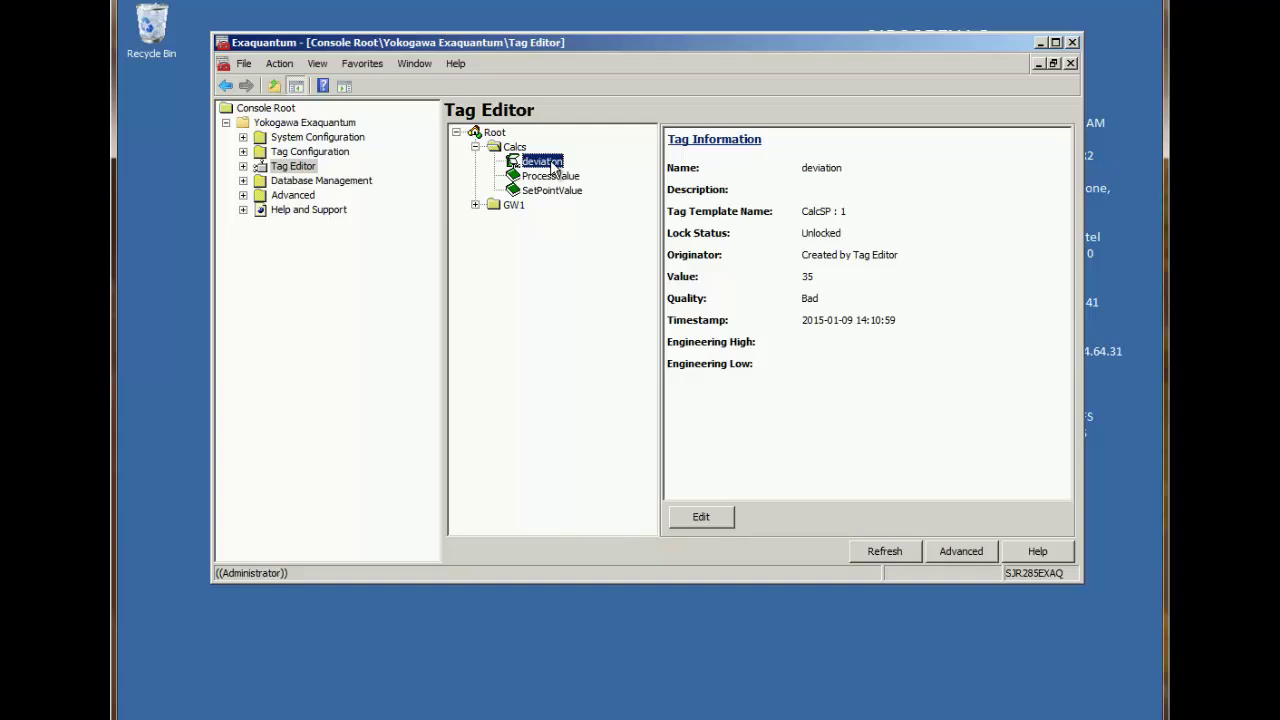
Add a line '[Result].Quality =' referencing ProcessValue's .Quality to deviation's expression.
click(698, 516)
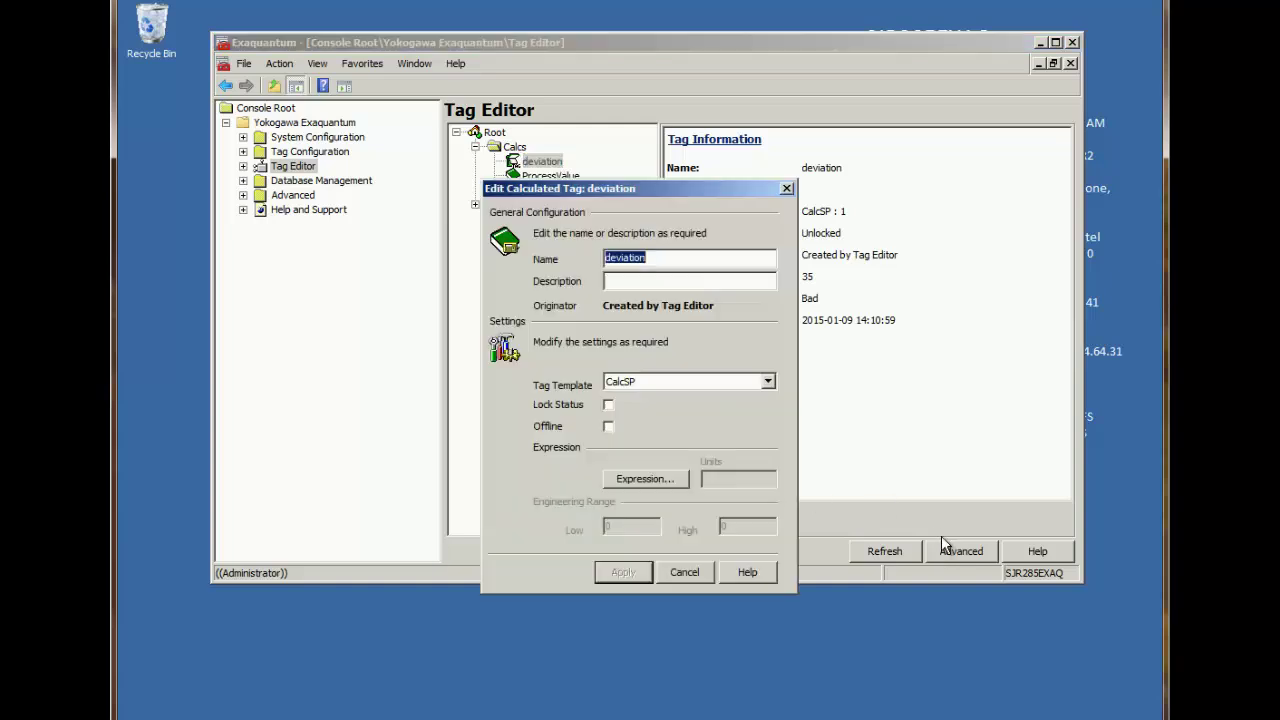
click(636, 479)
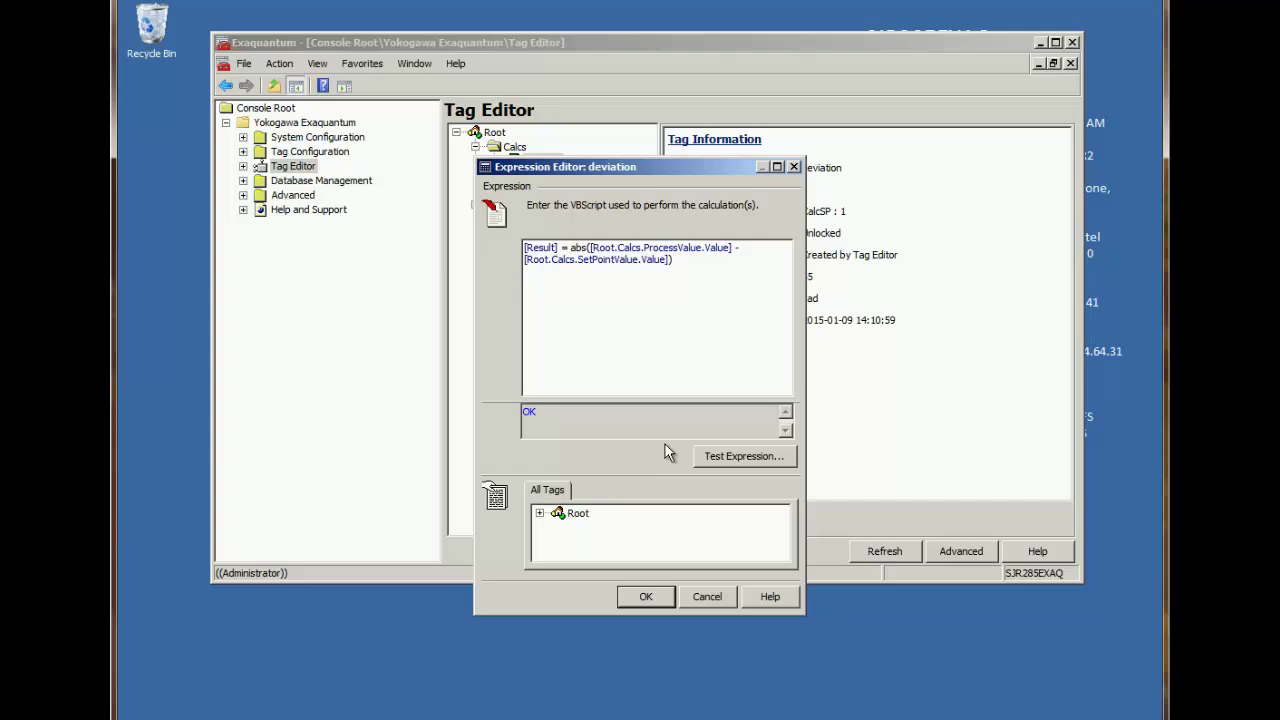
drag(806, 612, 1116, 697)
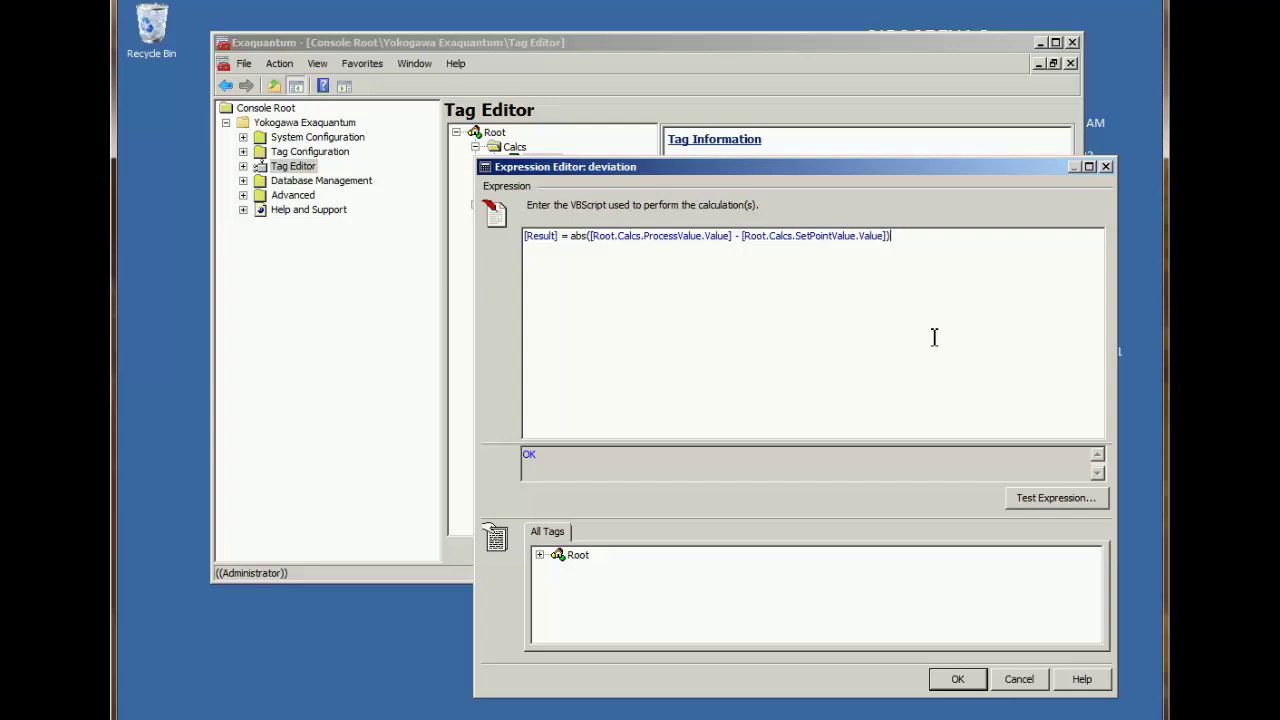
key(Return)
key(Return)
key(Return)
text([Result].Quality =)
click(539, 555)
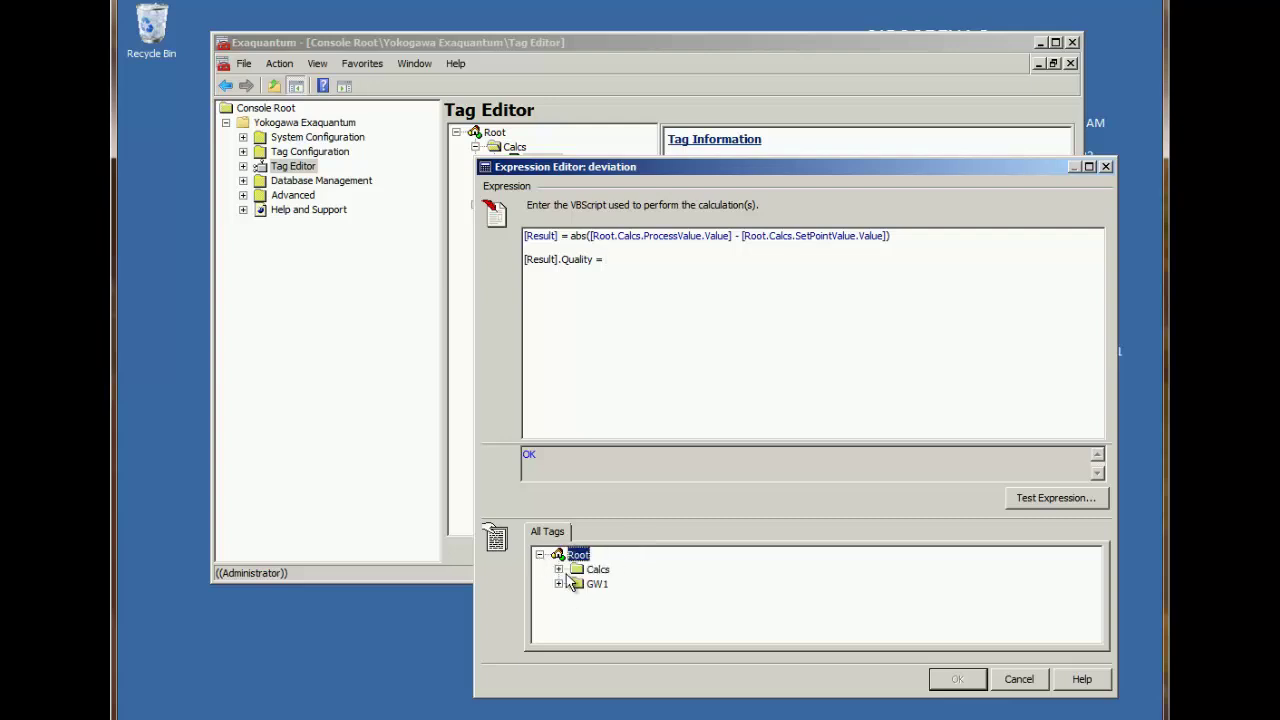
click(558, 569)
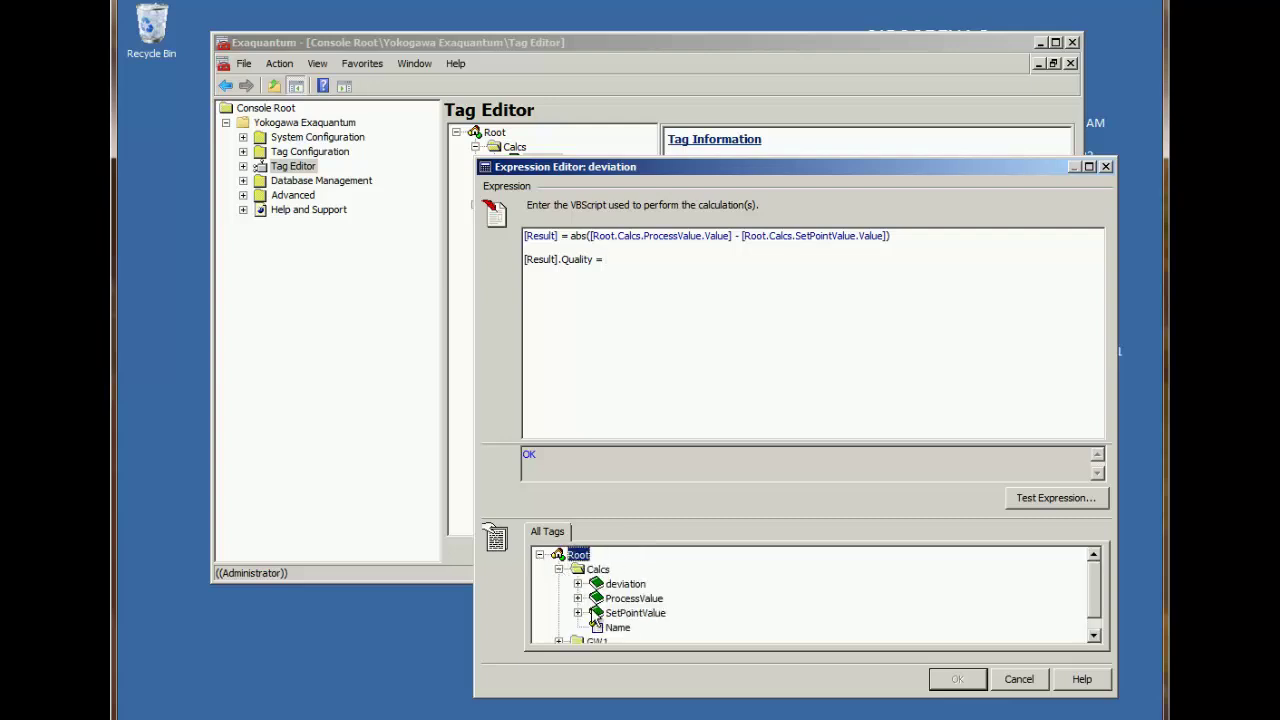
click(634, 598)
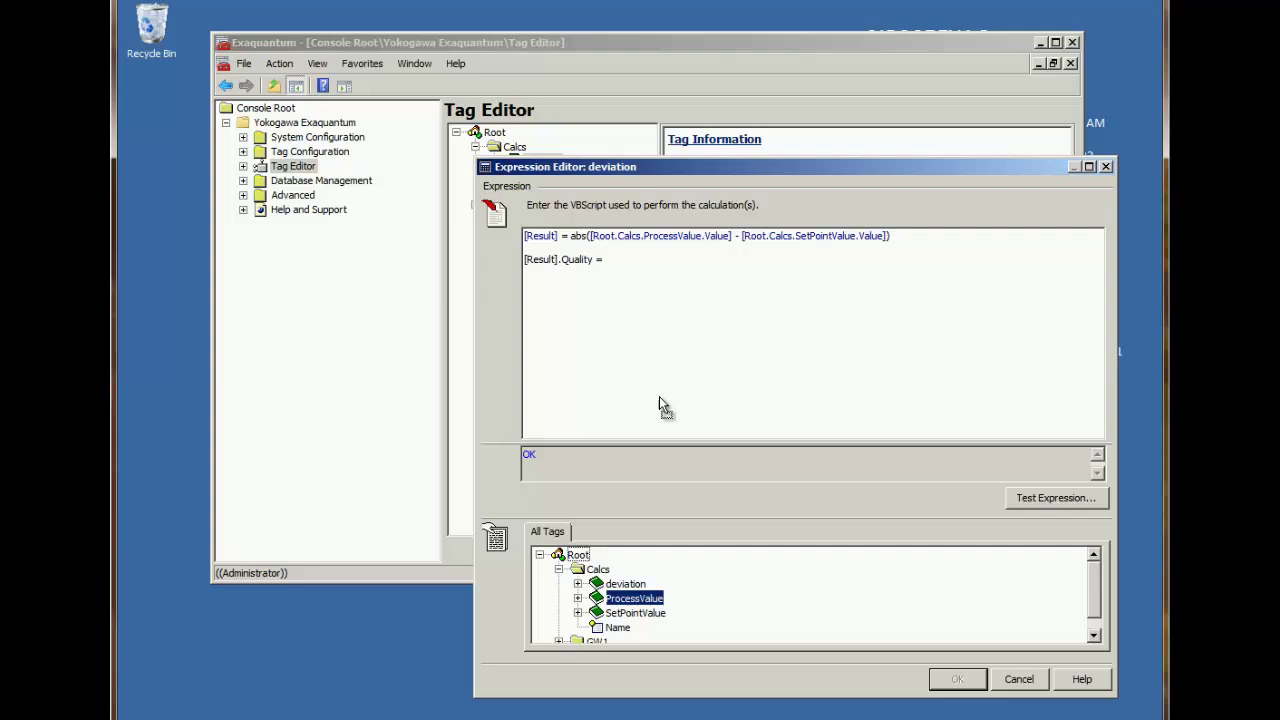
drag(660, 405, 646, 286)
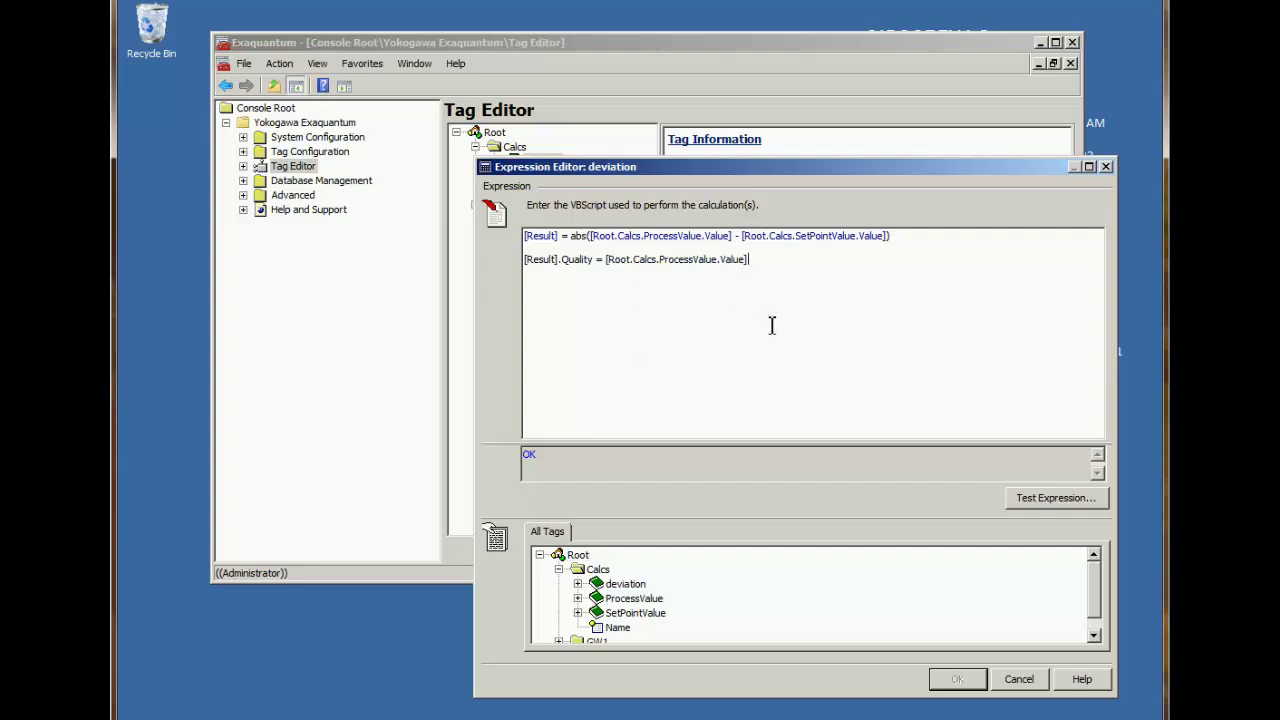
text(.Quality)
Test the expression with ProcessValue's test quality set to Assumed.
click(1075, 504)
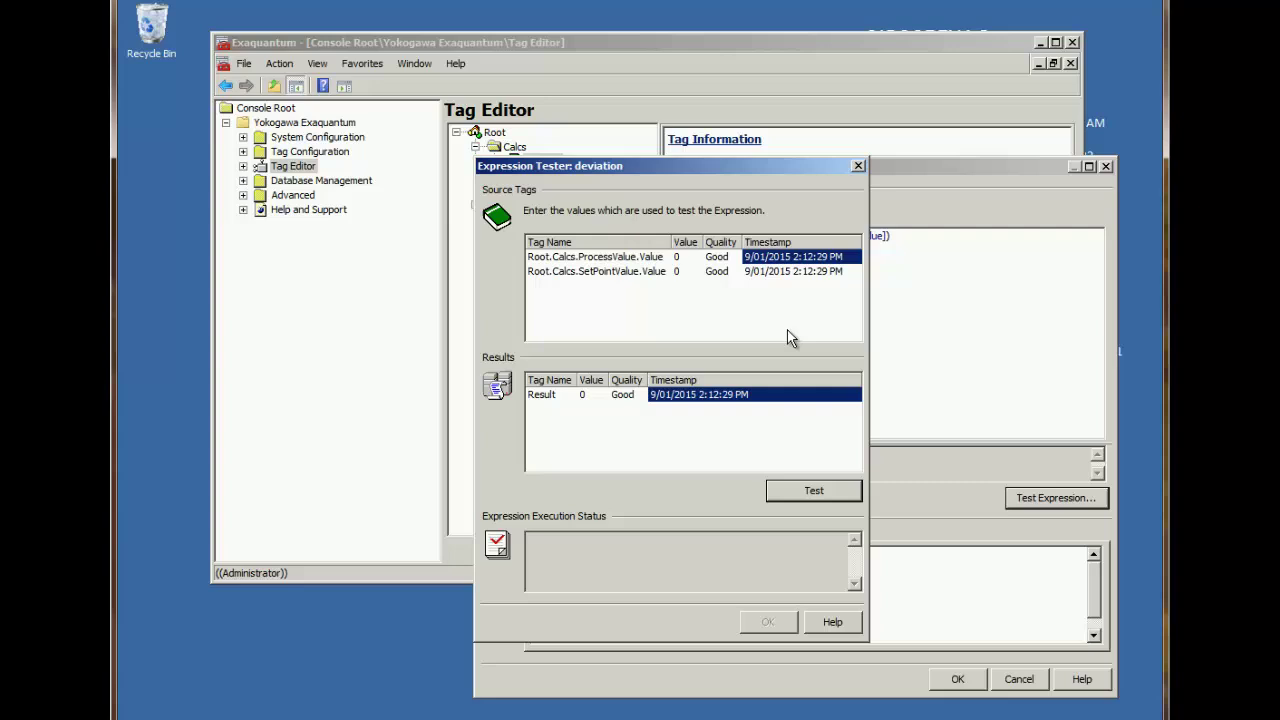
click(720, 258)
click(734, 257)
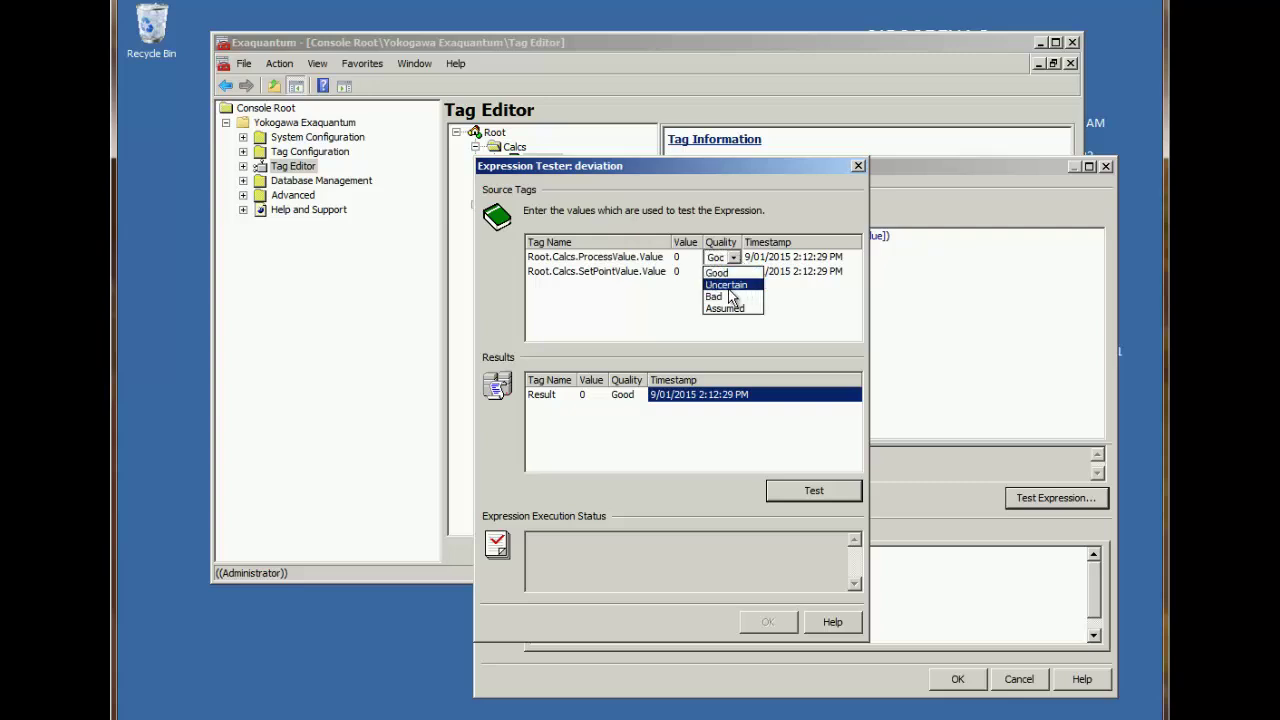
click(730, 308)
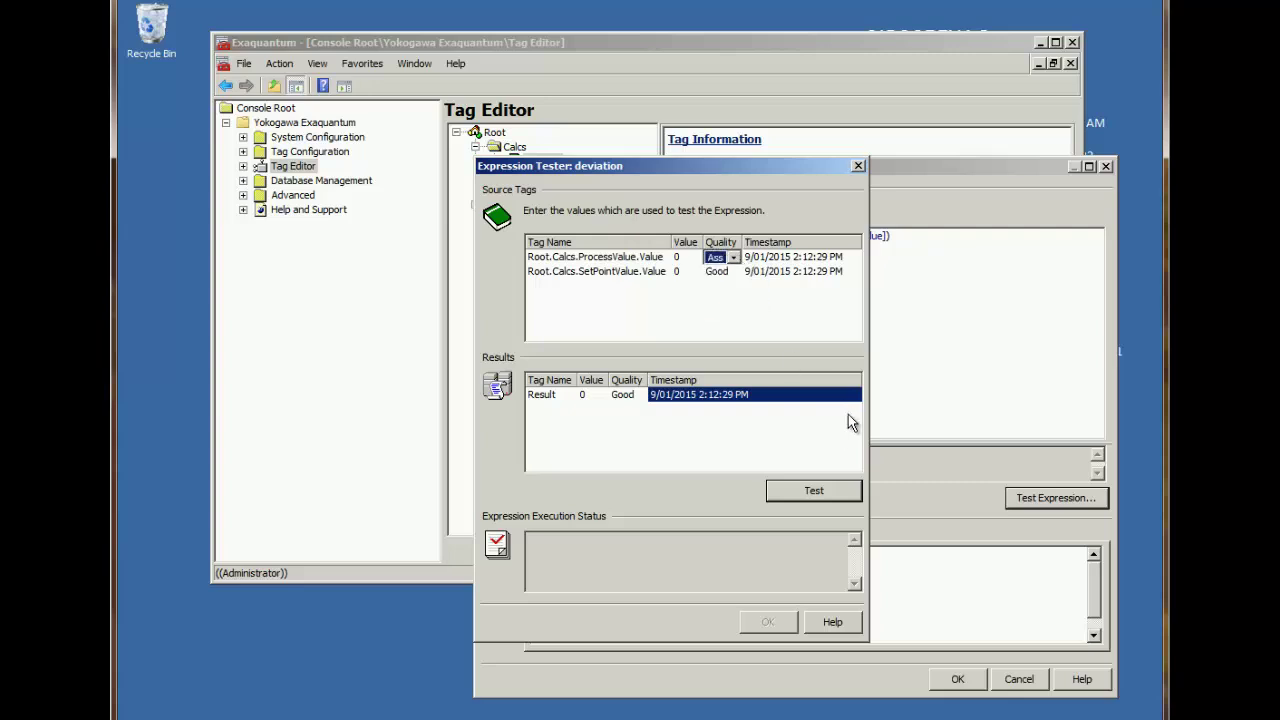
click(833, 490)
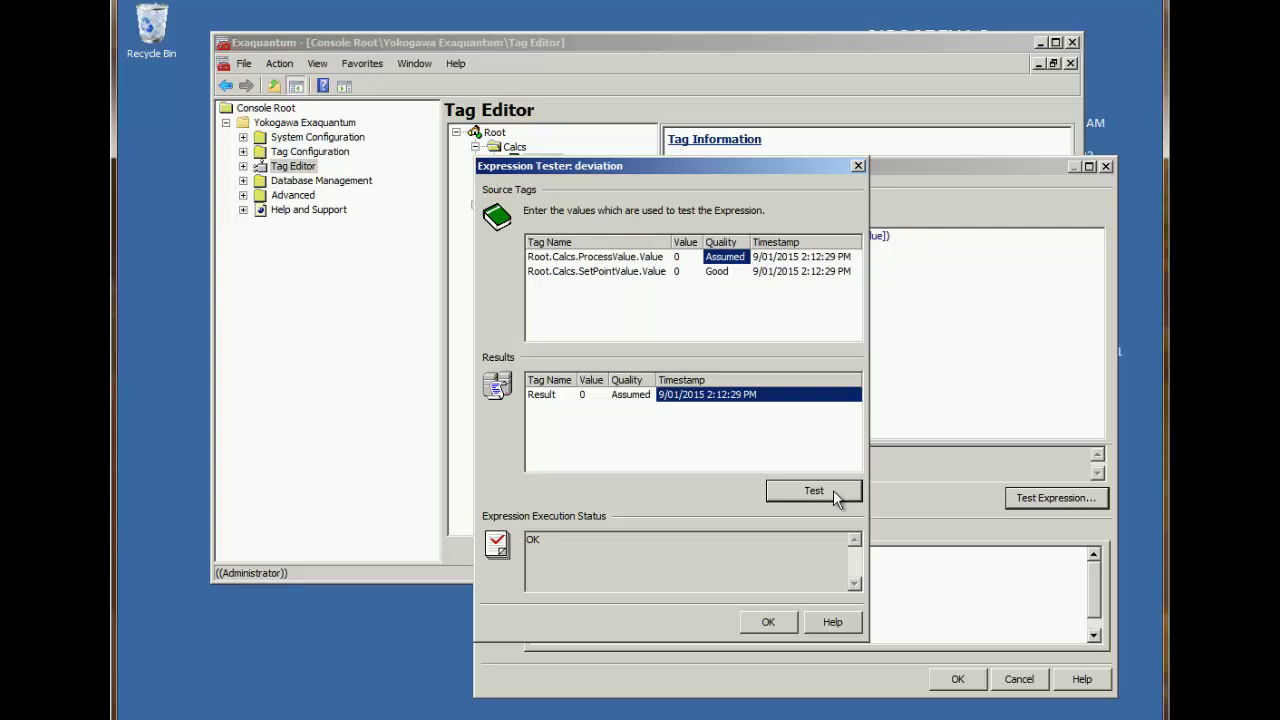
Set SetPointValue's test quality to Bad and rerun, confirming the result stays 0, Assumed.
click(745, 272)
click(743, 271)
click(730, 318)
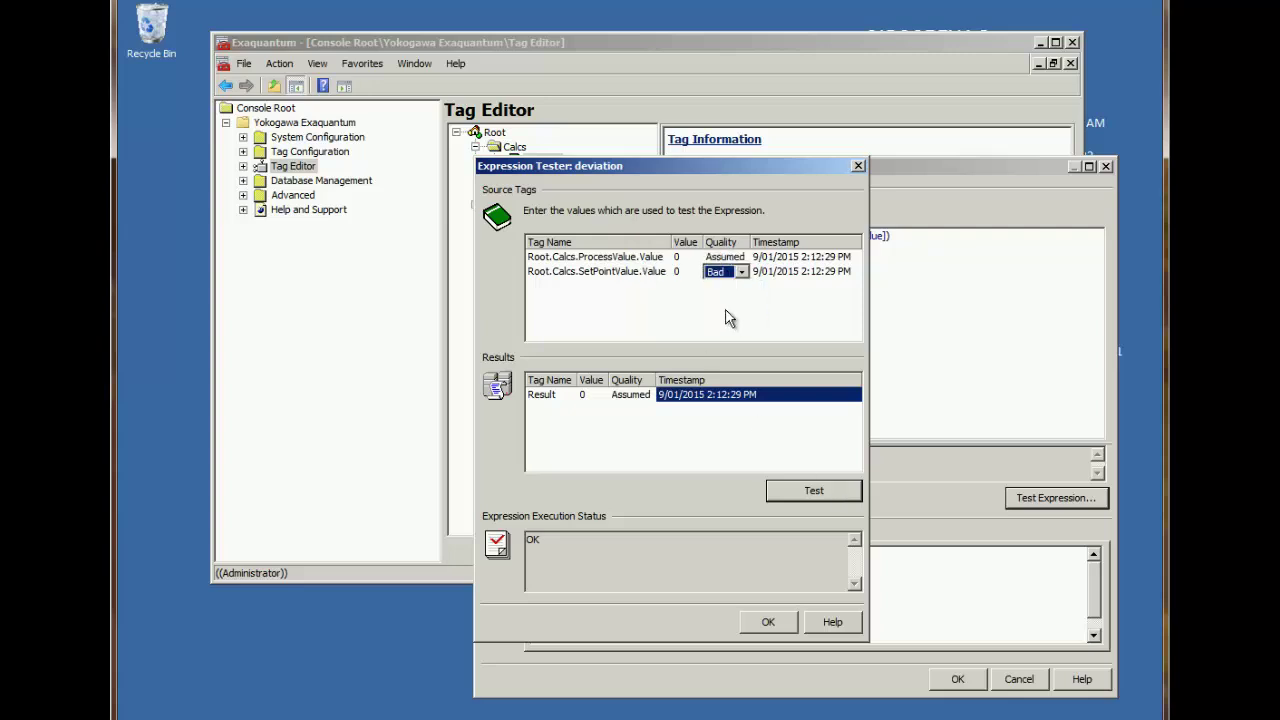
click(833, 491)
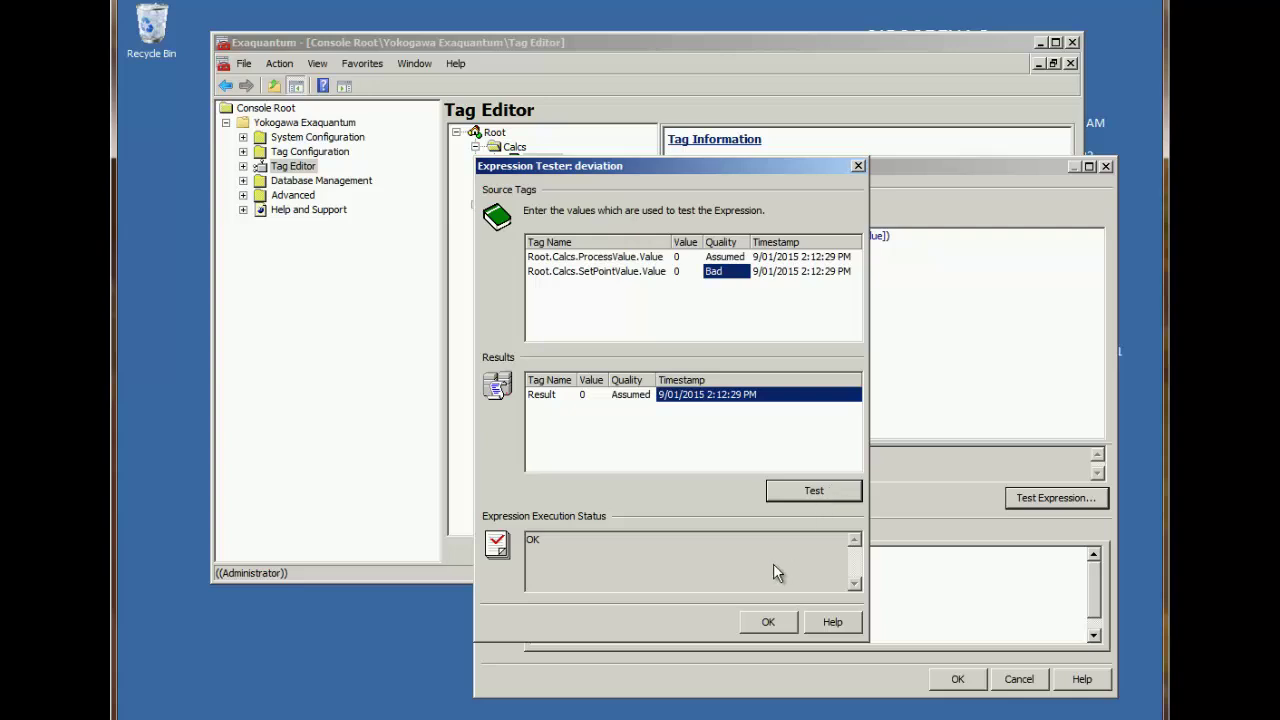
Save the edited expression to the deviation tag.
click(767, 623)
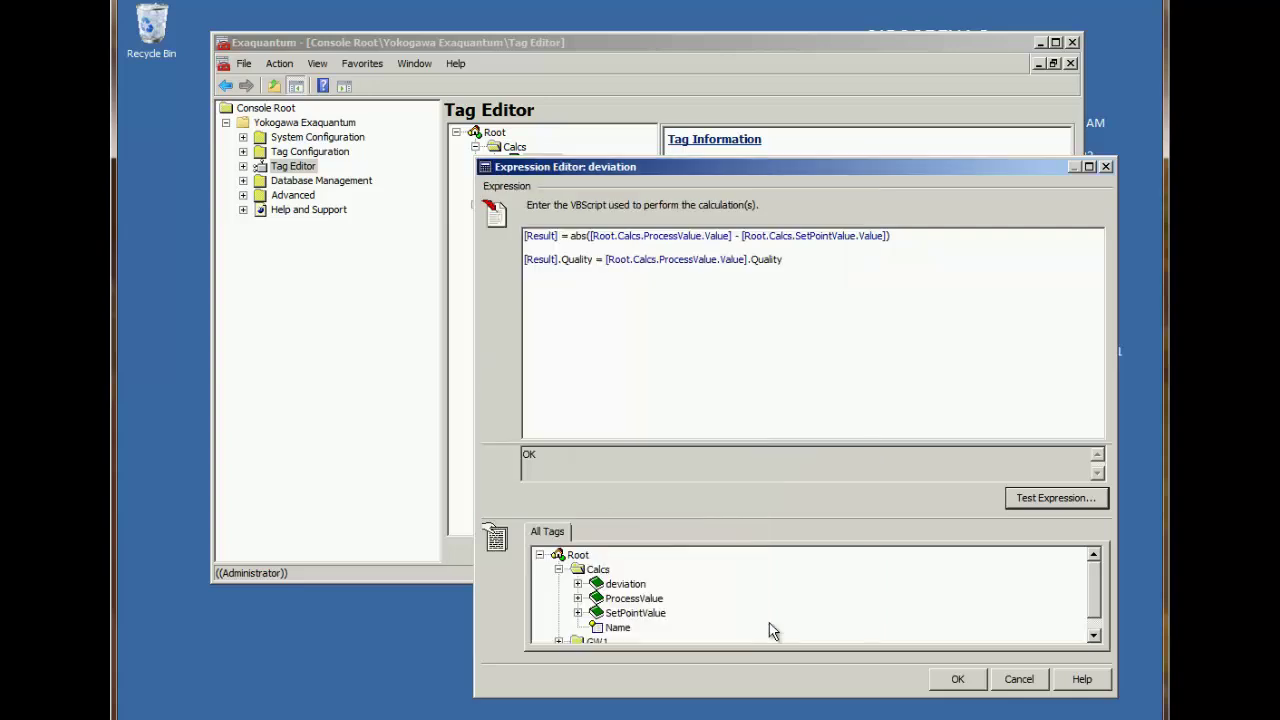
click(960, 679)
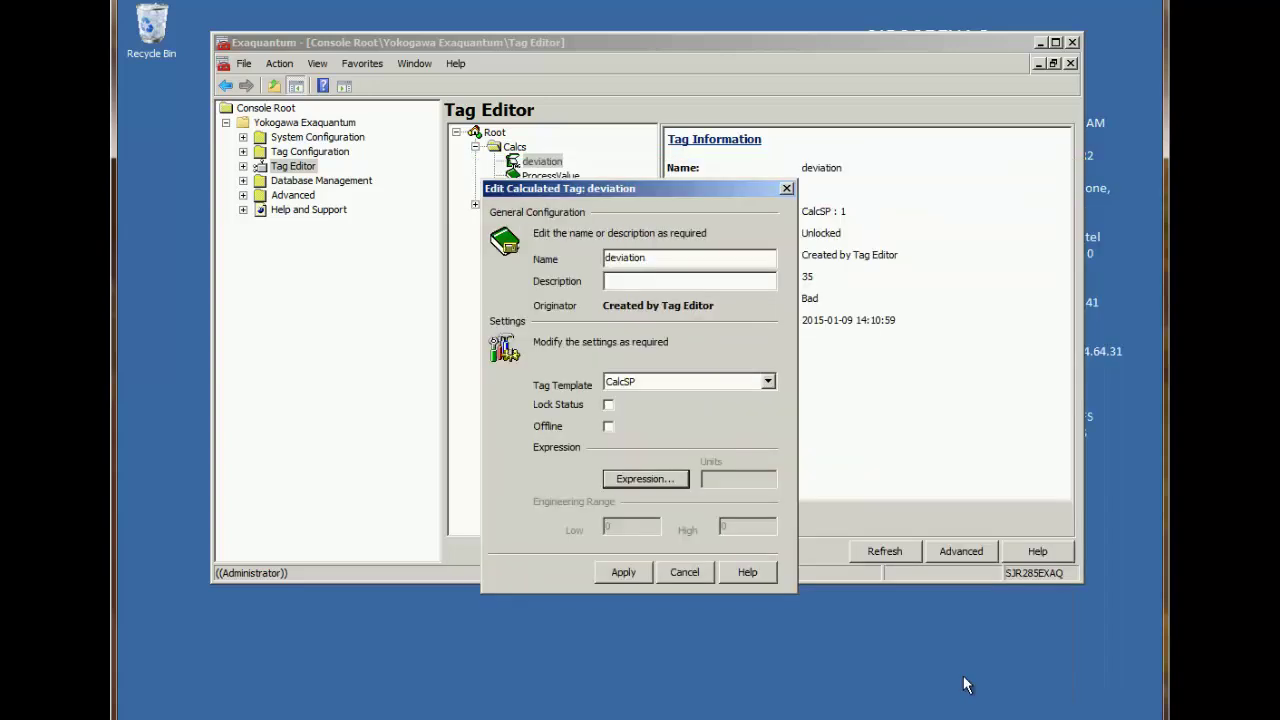
click(624, 574)
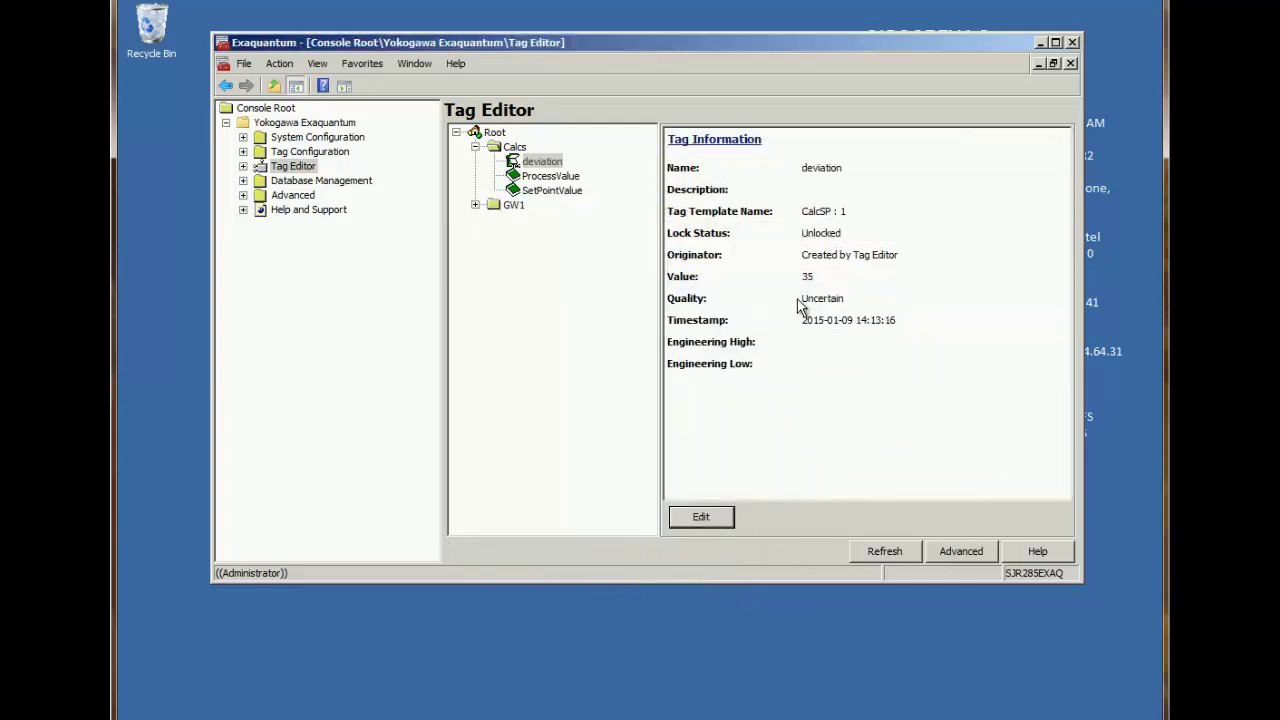
Restore SetPointValue's quality to Good and check deviation reads 35 with Uncertain quality.
click(553, 193)
click(720, 519)
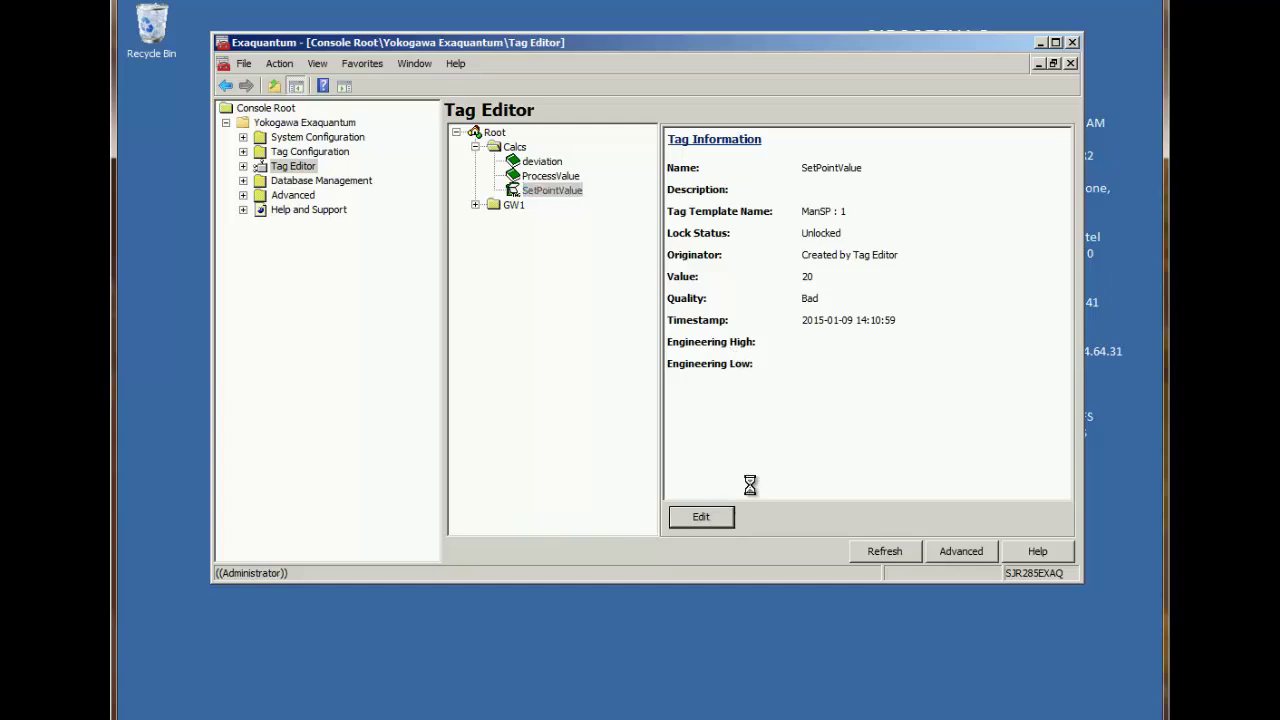
click(695, 454)
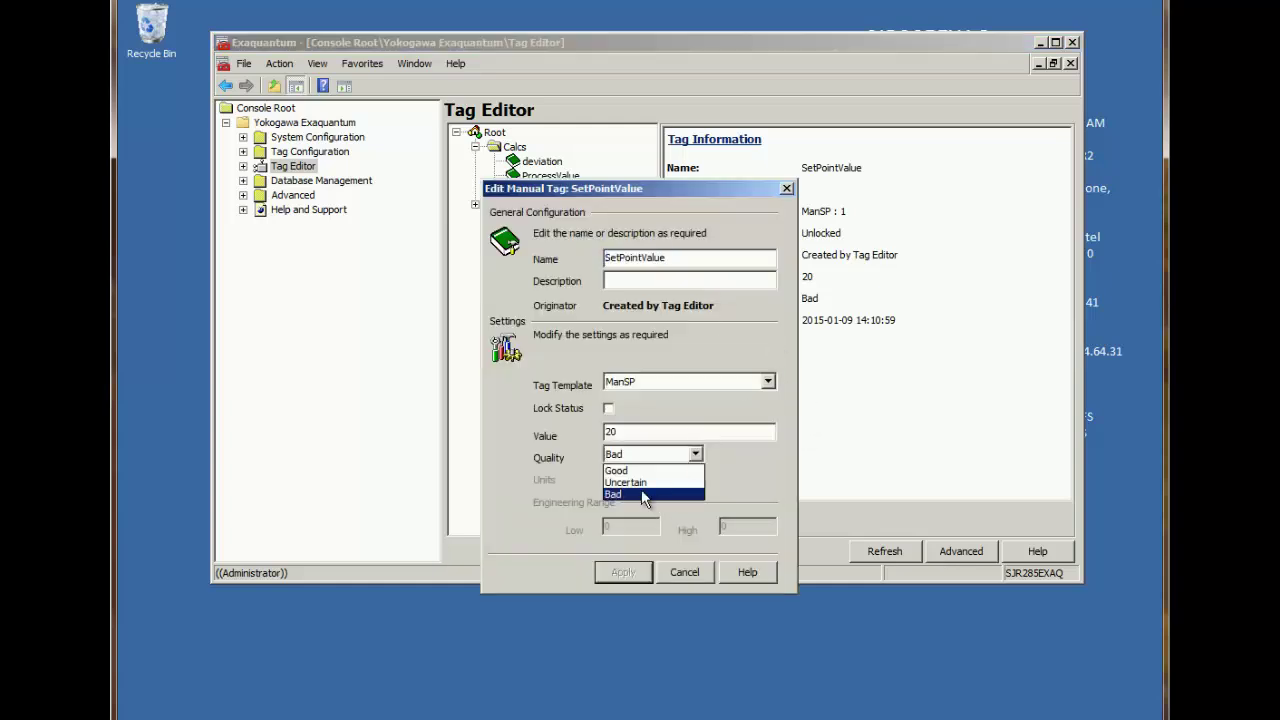
click(633, 472)
click(631, 576)
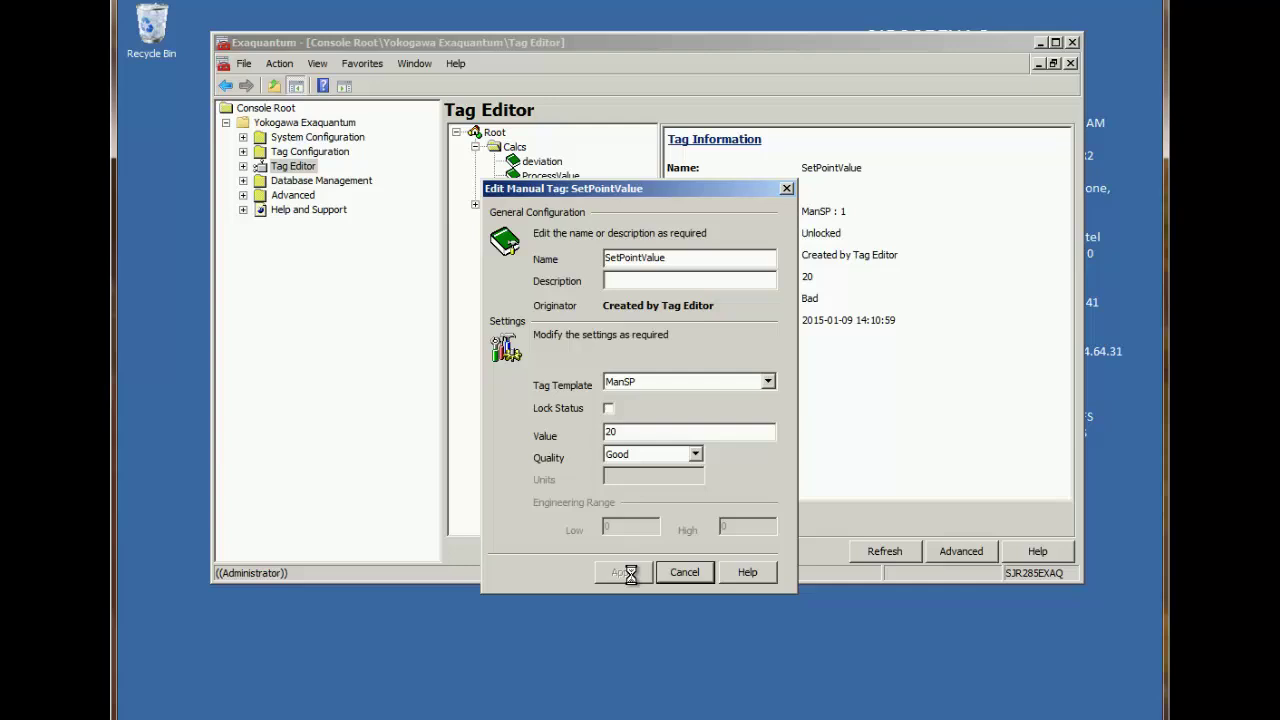
click(684, 572)
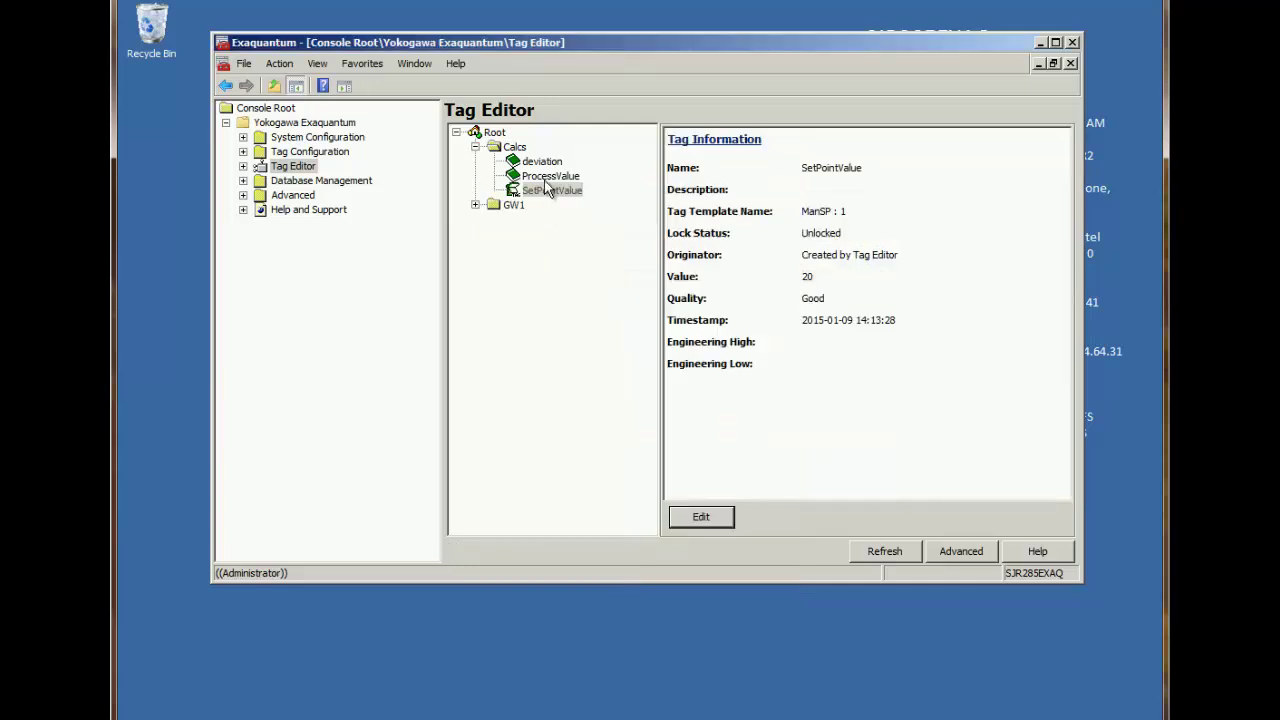
click(550, 177)
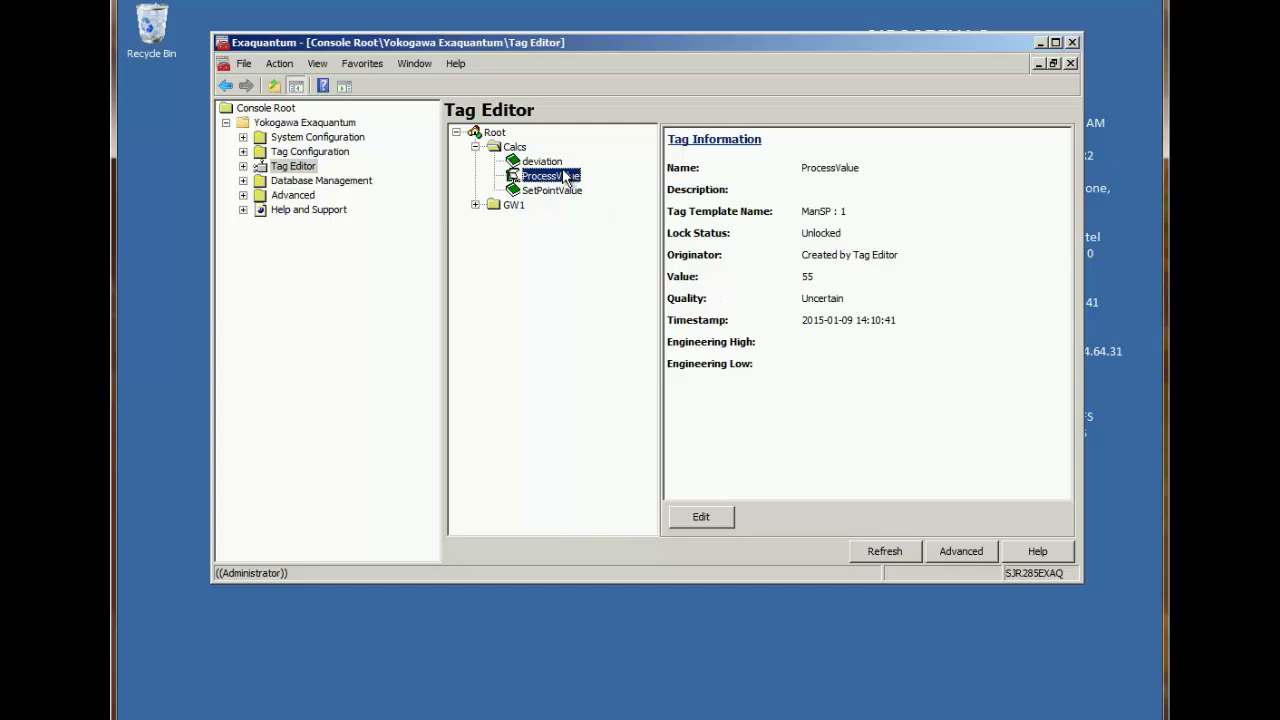
key(Up)
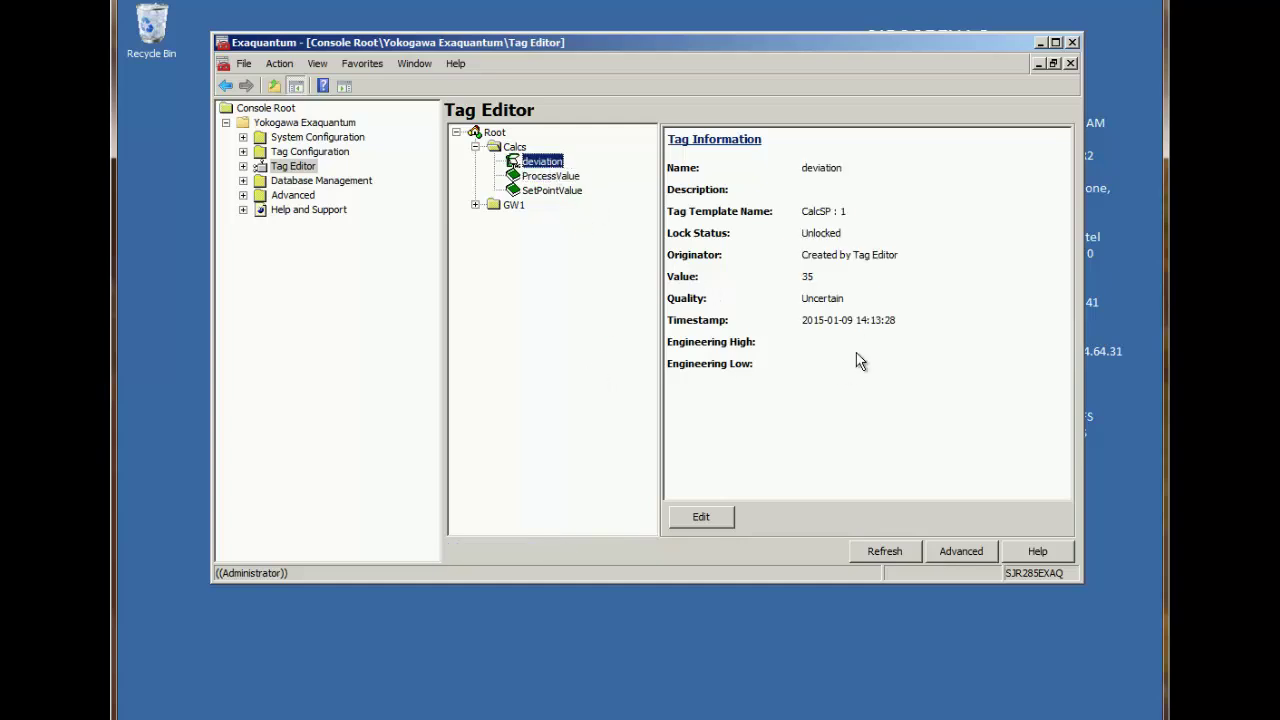